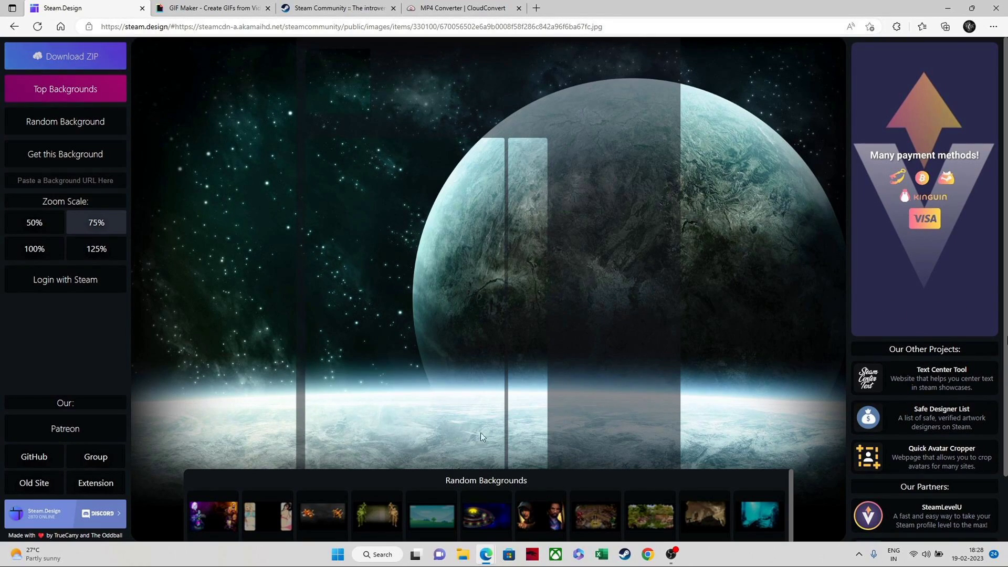
Download the space-planet background's artwork pack as a ZIP and open it
mouse_move(547, 484)
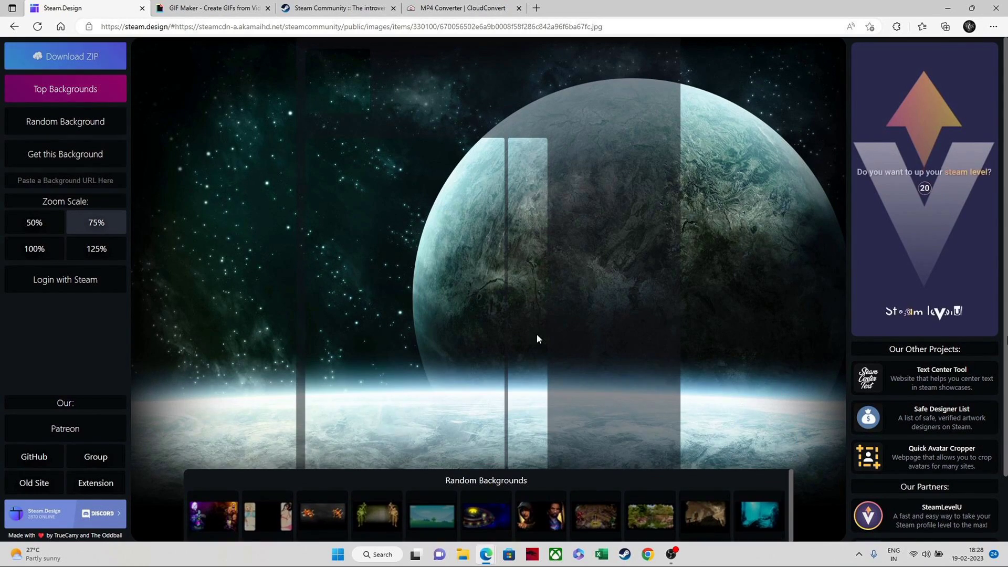
mouse_move(682, 474)
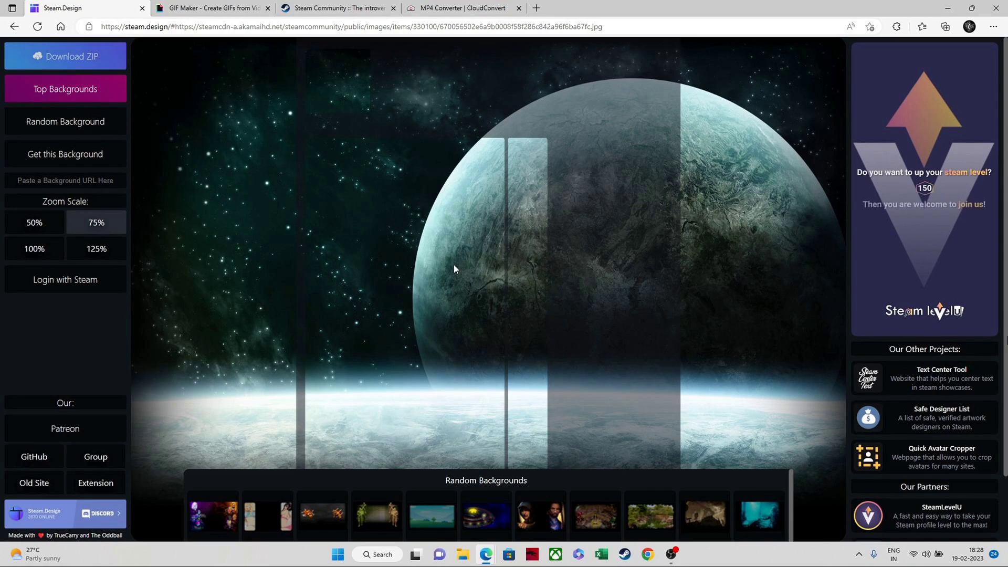
click(92, 68)
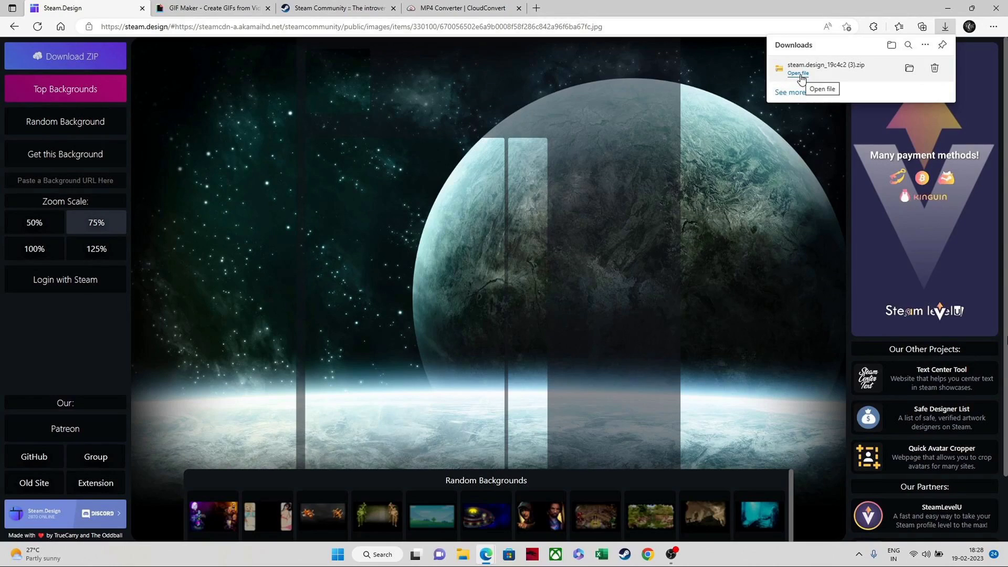
click(801, 75)
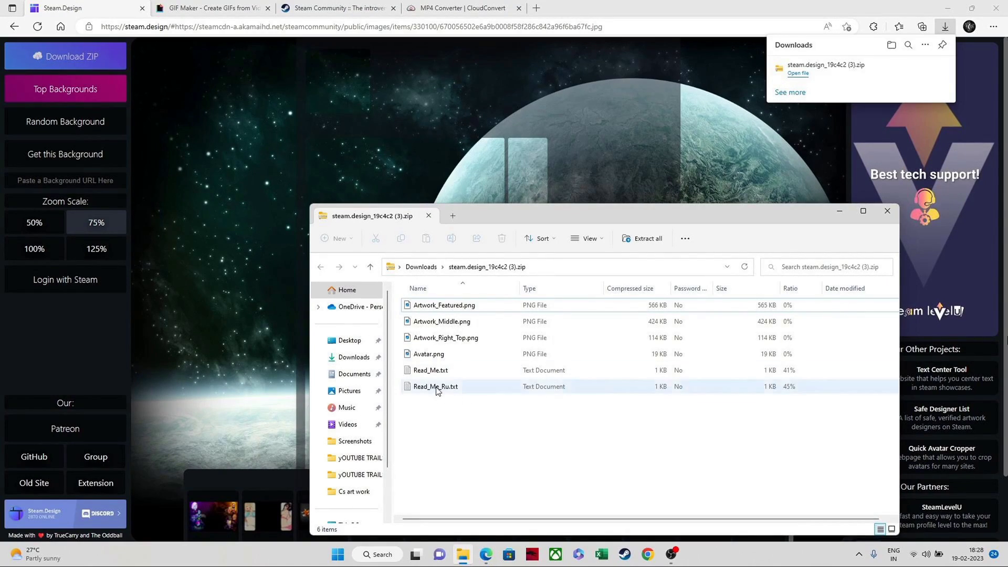
Paste the six zip files into Cs art work, replacing existing copies, and close the folder
drag(579, 417, 427, 307)
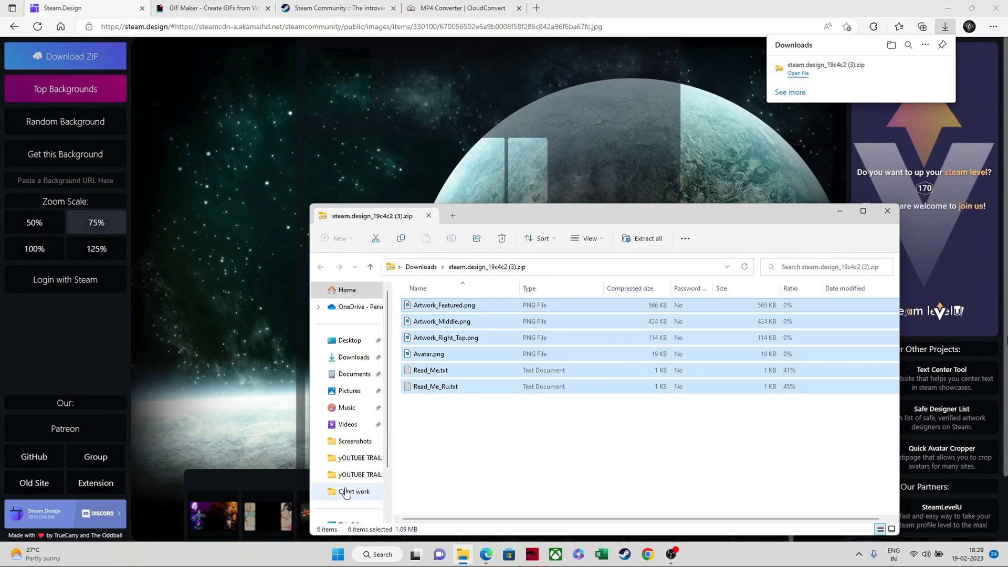
click(346, 492)
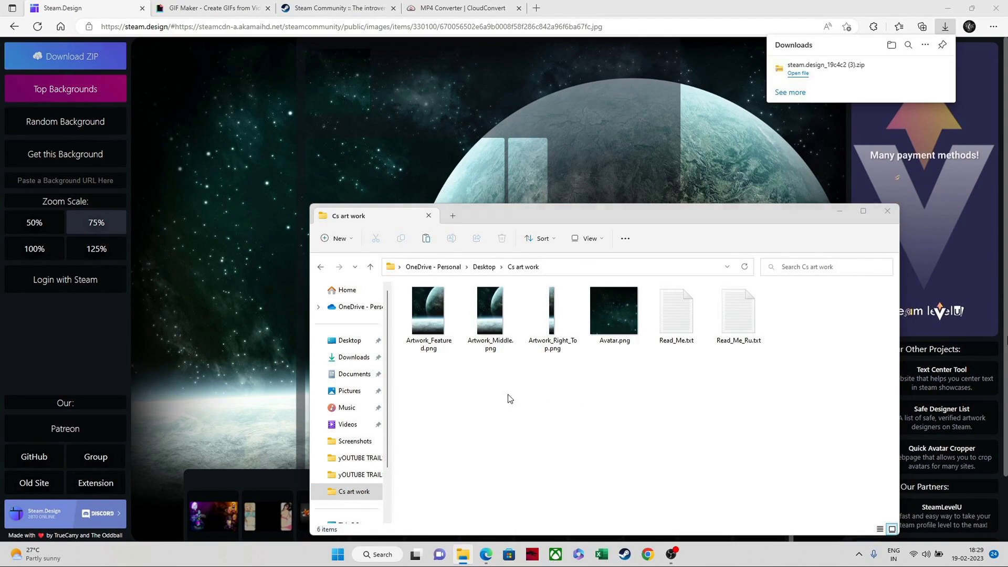
key(ctrl+v)
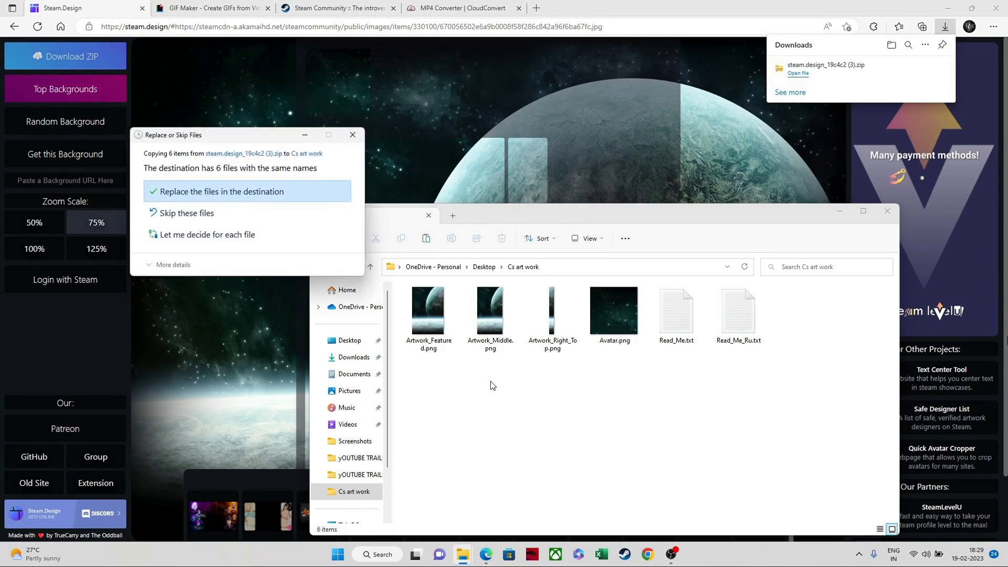
click(234, 194)
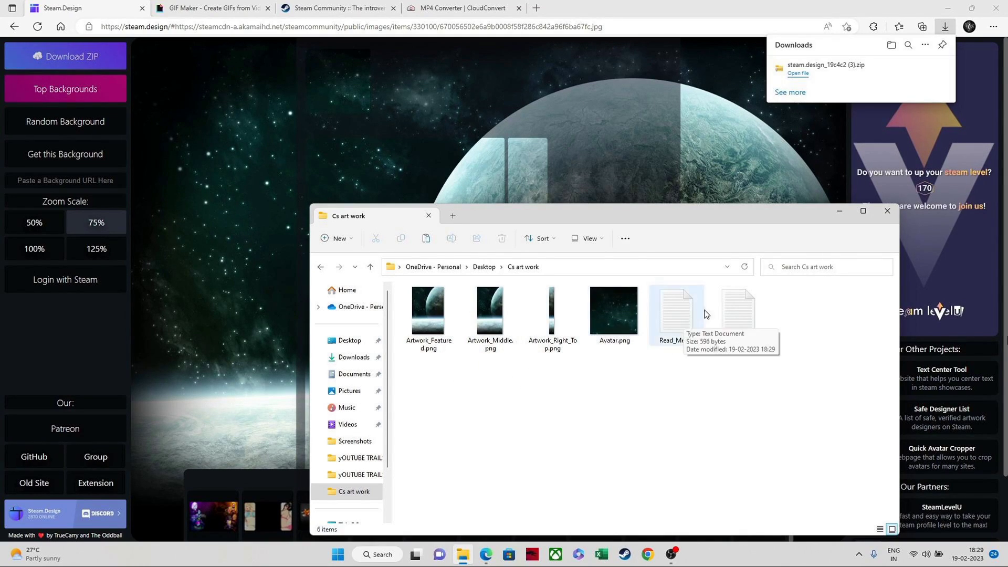
click(888, 212)
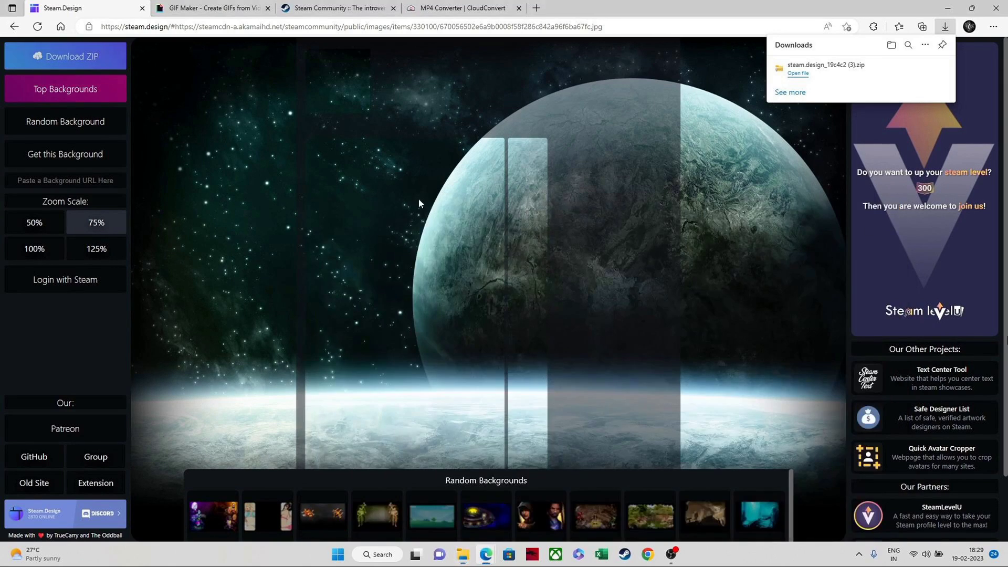
Load Artwork_Middle.png from the Cs art work folder into the GIPHY GIF Maker
click(212, 9)
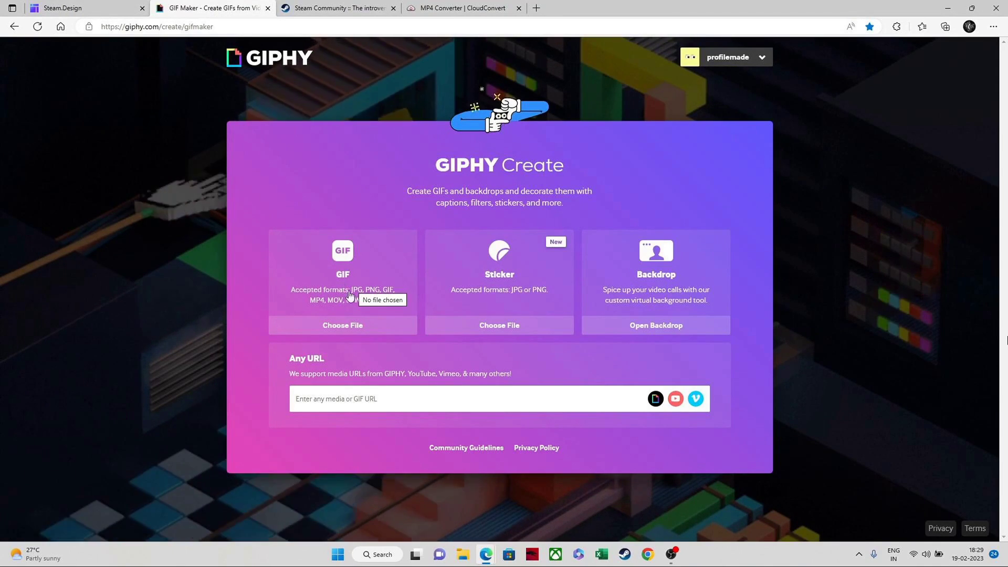
click(349, 325)
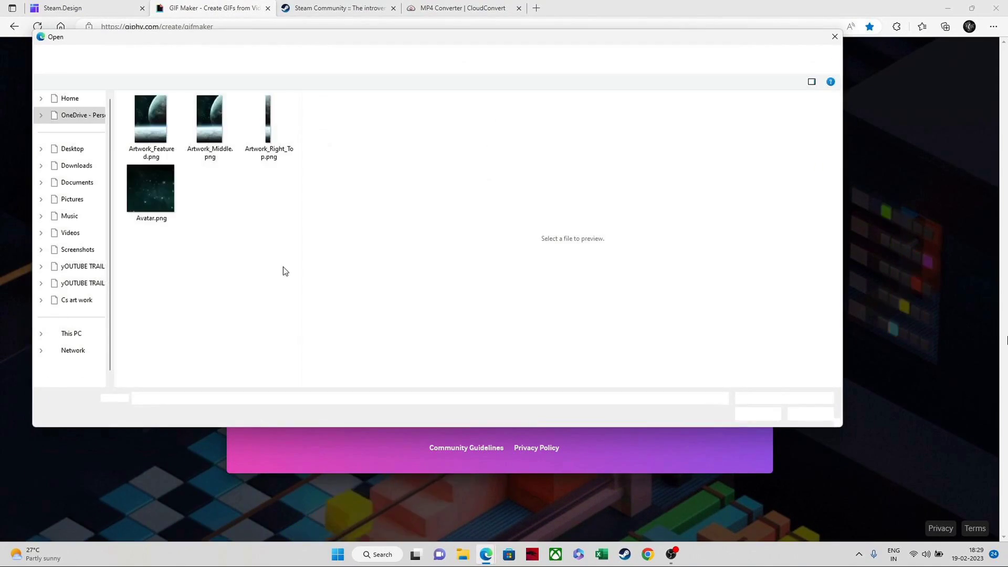
click(203, 124)
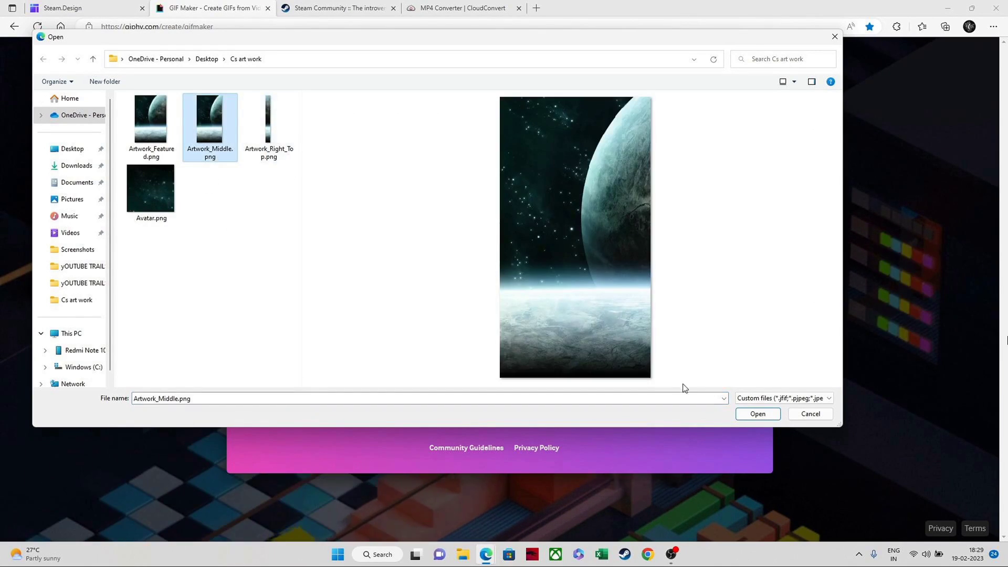
click(757, 415)
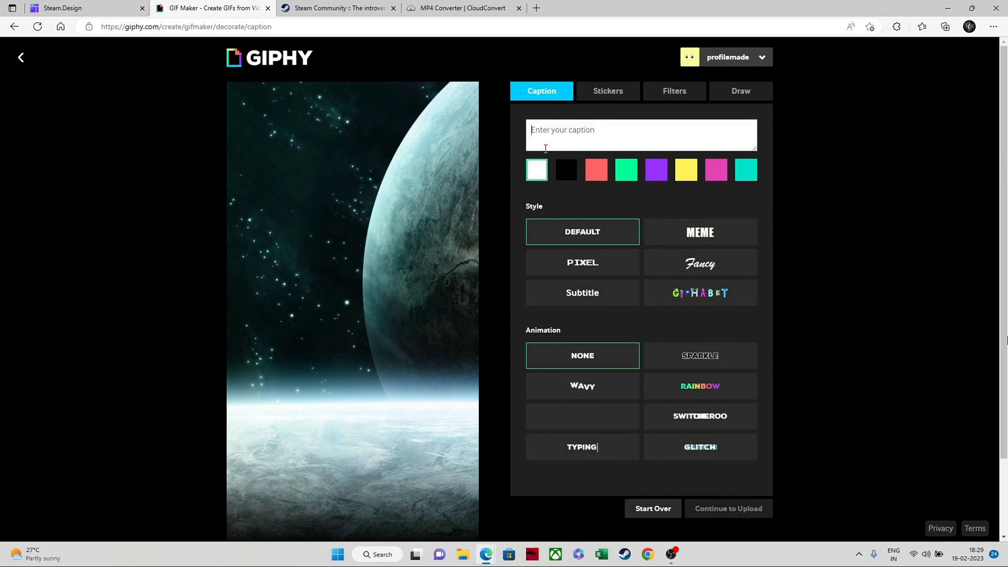
Caption the image 'The introvert guy !' in Meme lettering
text(The introver t)
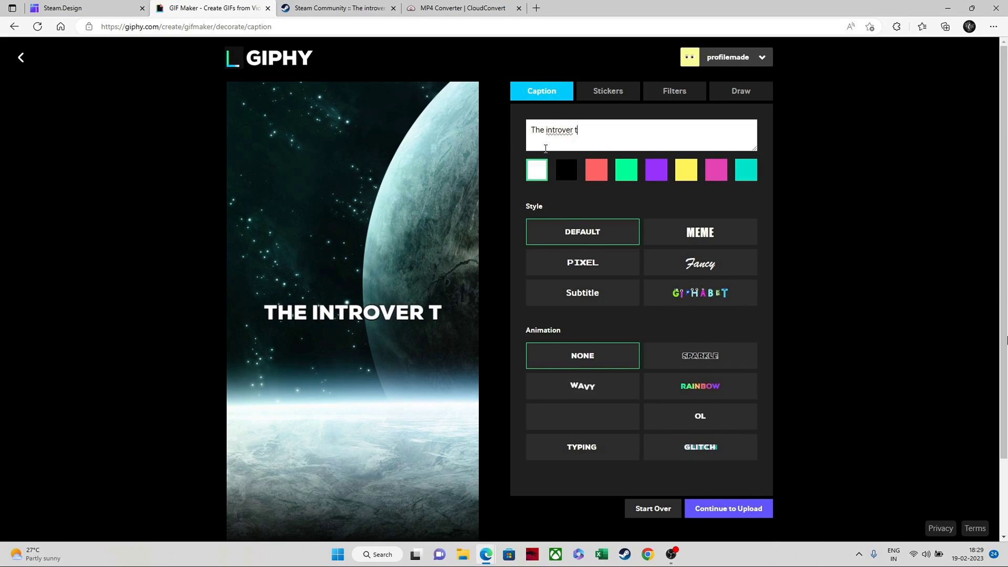
key(BackSpace)
key(BackSpace)
text(t g)
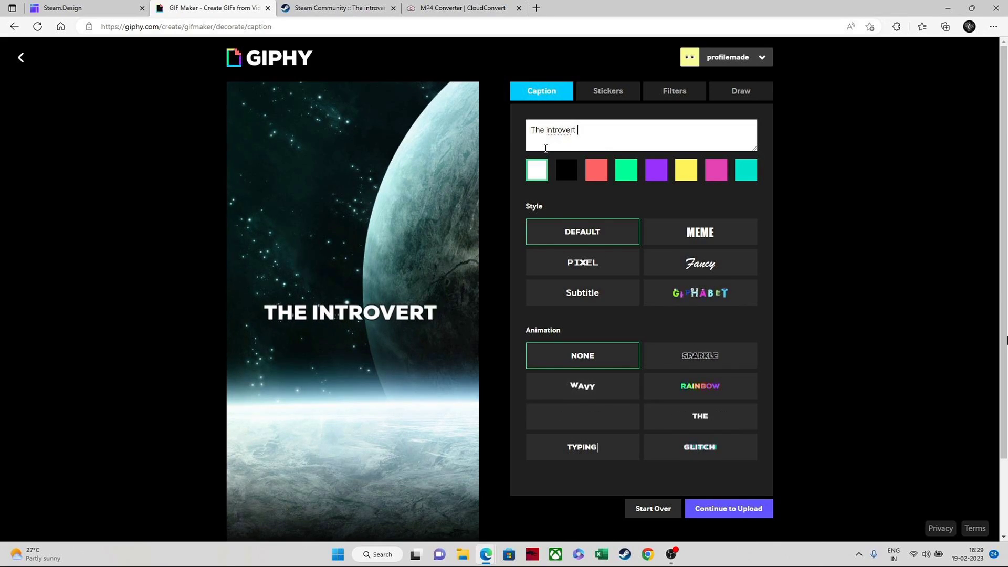
text(uy !)
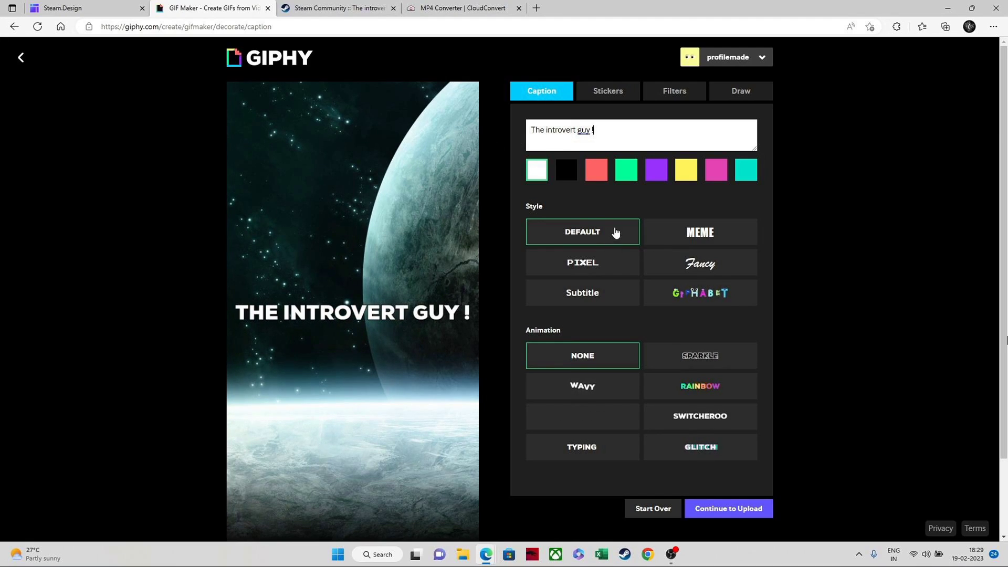
click(592, 262)
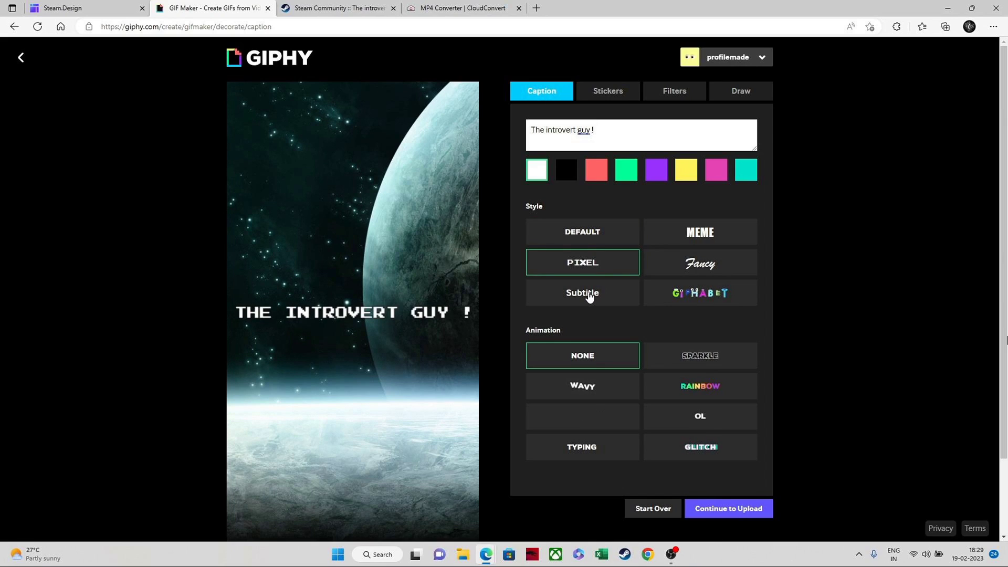
click(589, 296)
click(693, 268)
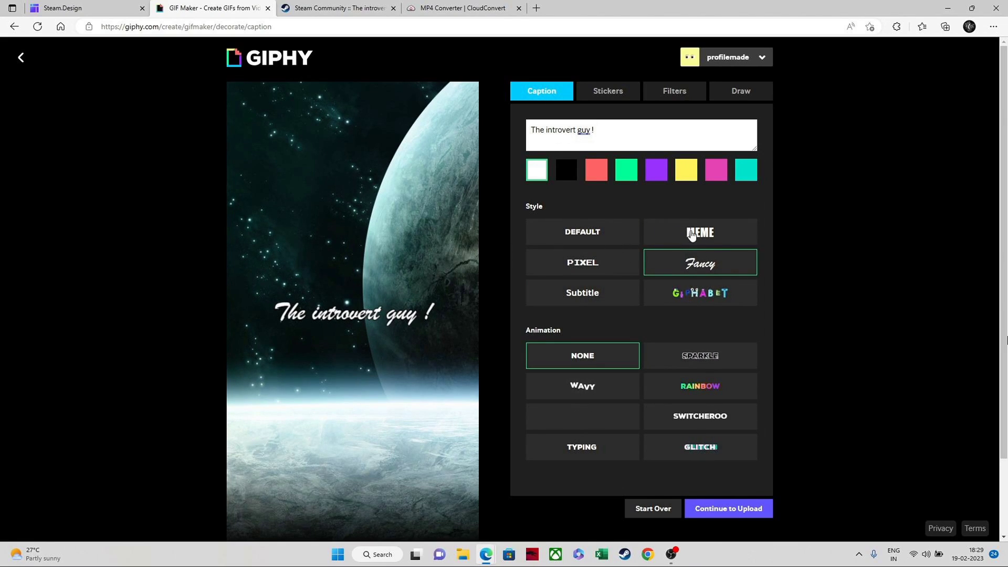
click(692, 236)
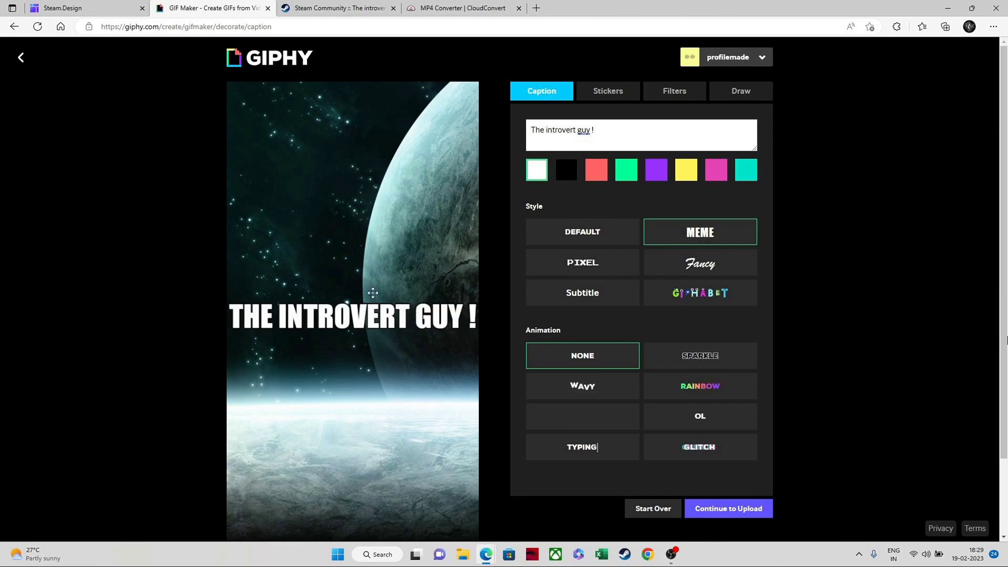
Move the caption higher and shrink it so the whole phrase fits
drag(327, 315, 305, 308)
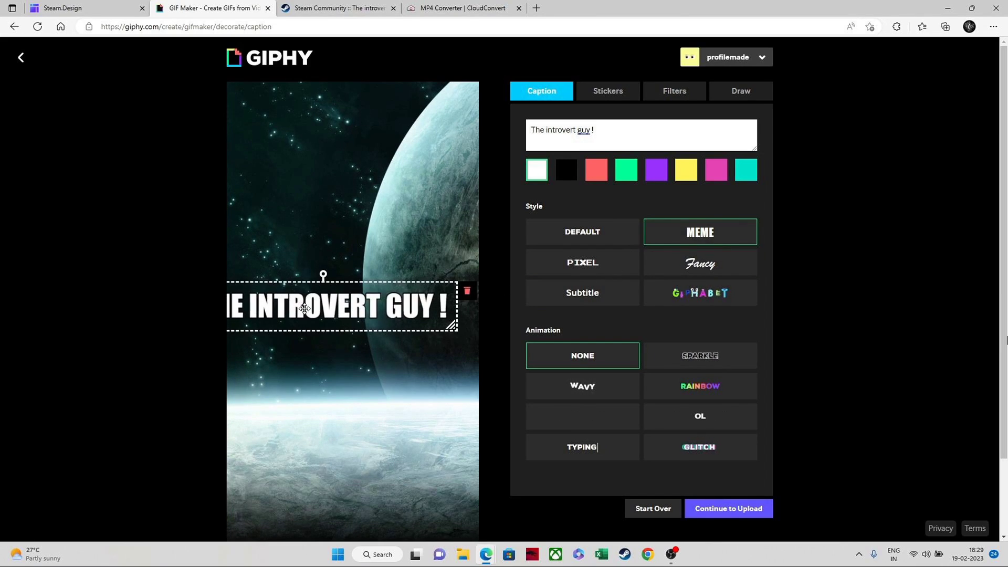
drag(451, 329, 423, 328)
drag(357, 310, 395, 381)
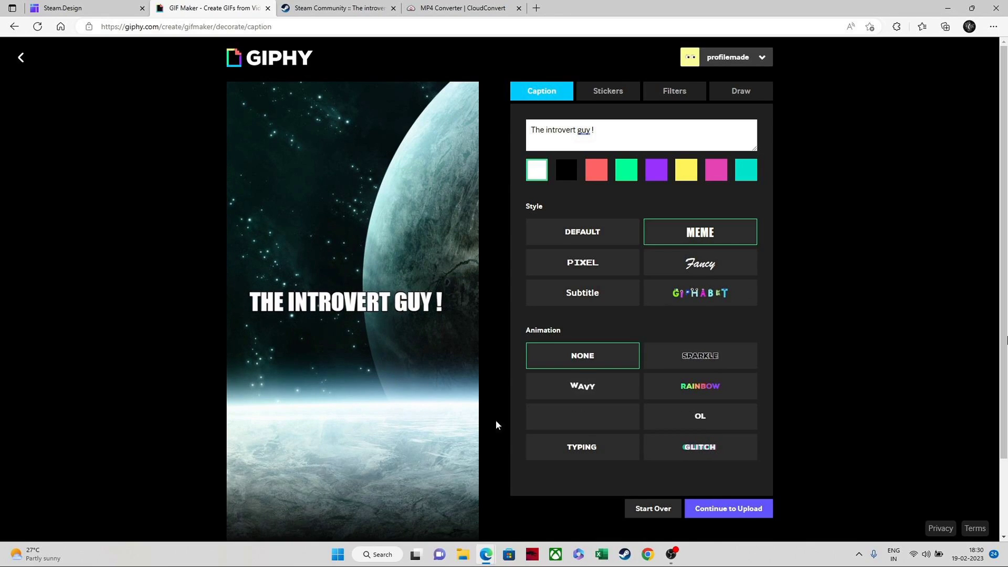
Give the caption the Typing animation and colour its text black
click(595, 451)
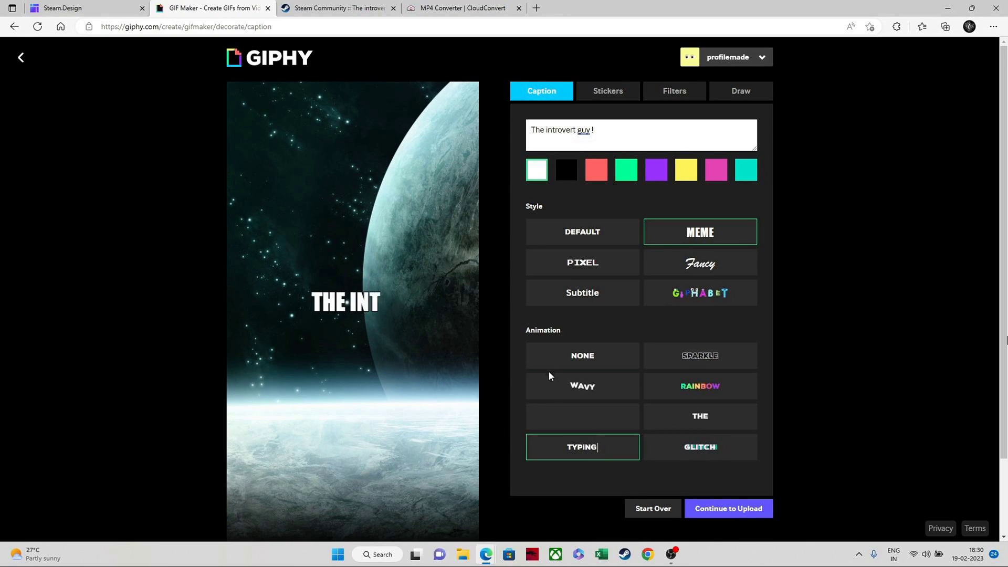
click(696, 451)
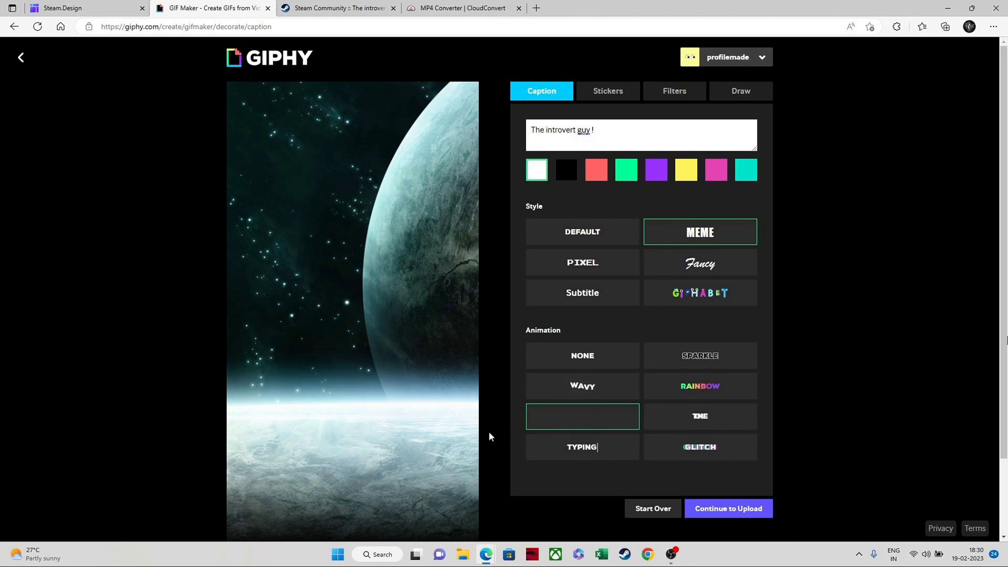
click(583, 451)
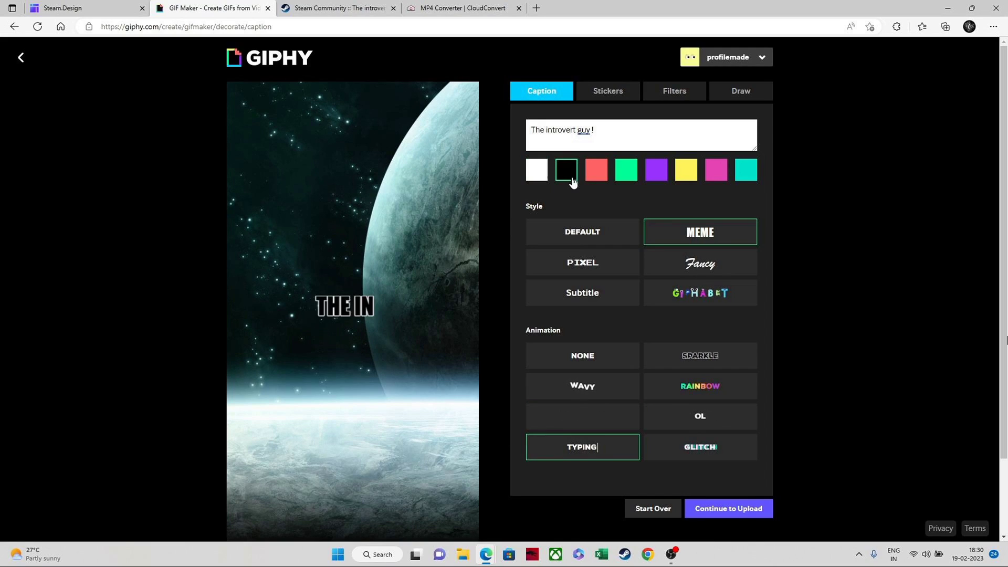
click(567, 170)
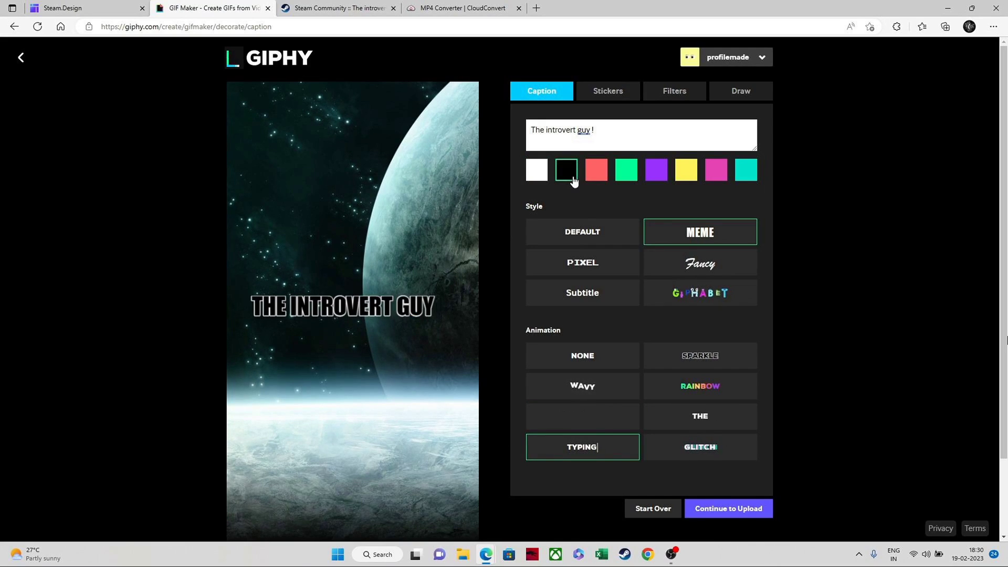
click(618, 93)
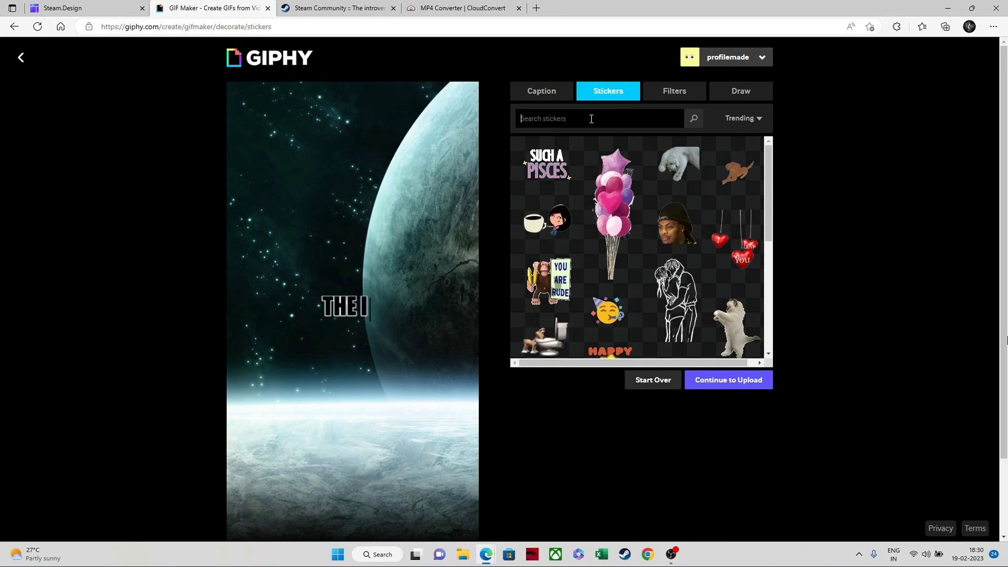
Search 'spiderman' stickers and place the thinking Spider-Man above the caption
click(591, 118)
text(spiderman)
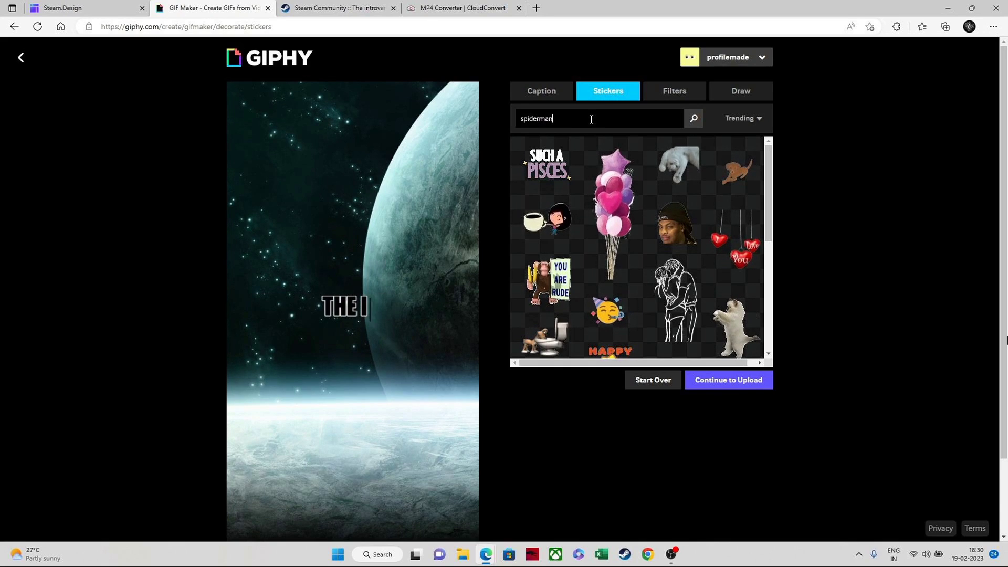
key(Return)
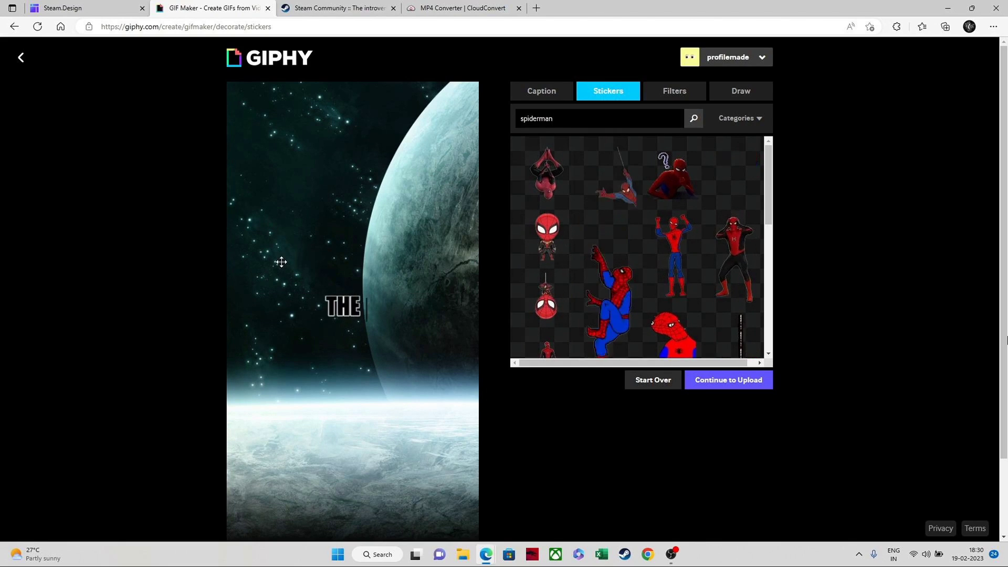
click(679, 193)
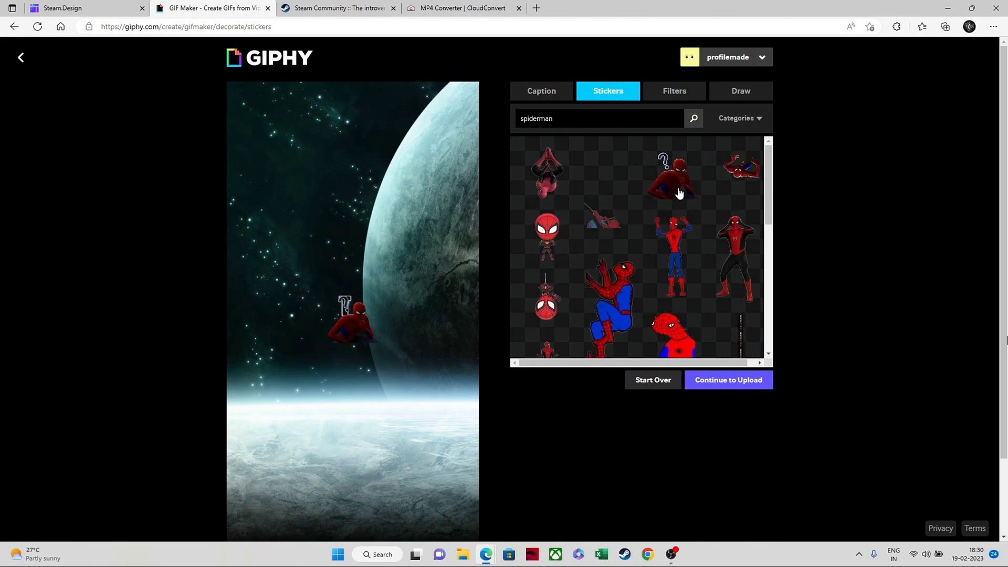
drag(374, 341, 376, 316)
drag(325, 271, 332, 251)
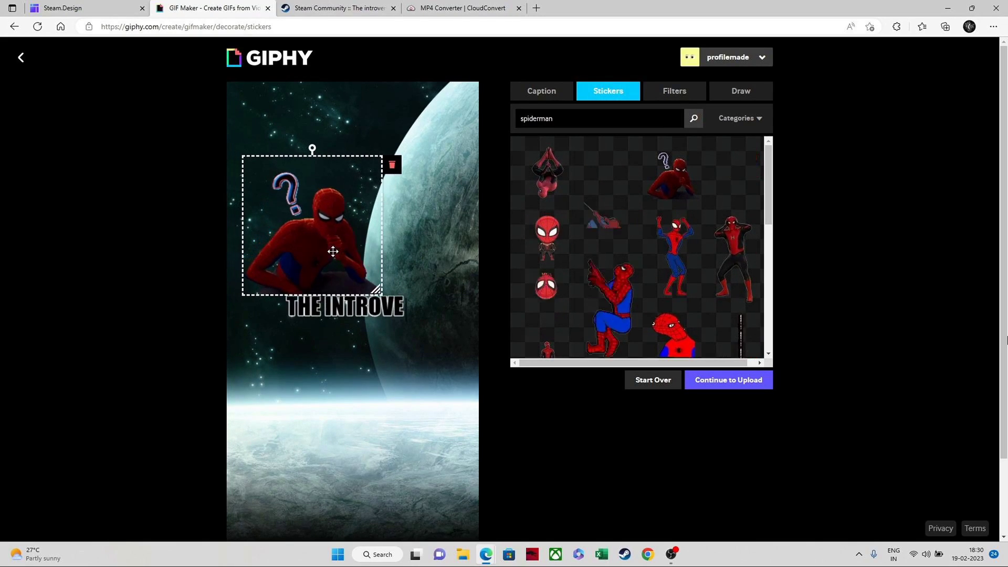
click(370, 382)
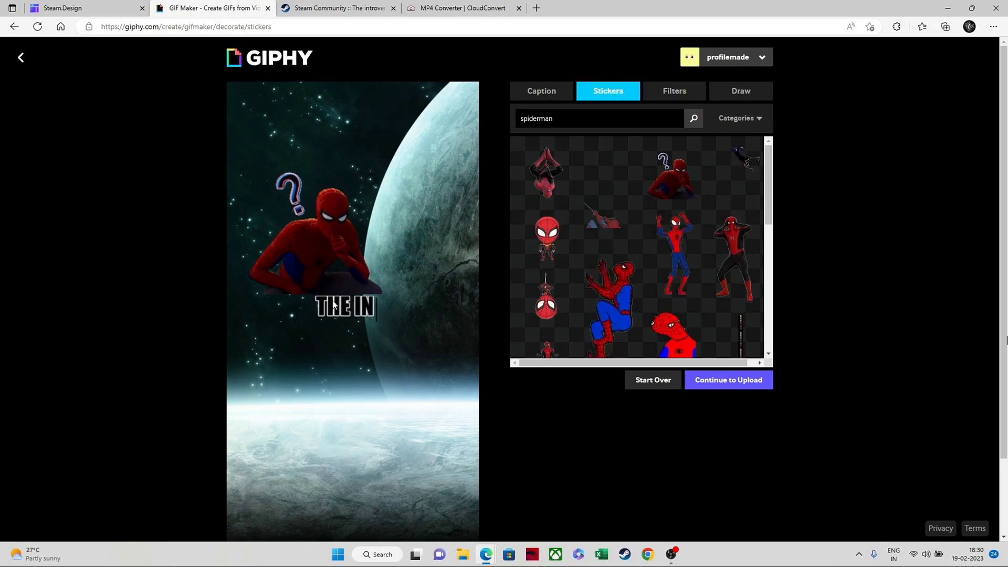
Add an enlarged upside-down hanging Spider-Man in the top-right corner
click(557, 176)
drag(353, 328, 422, 131)
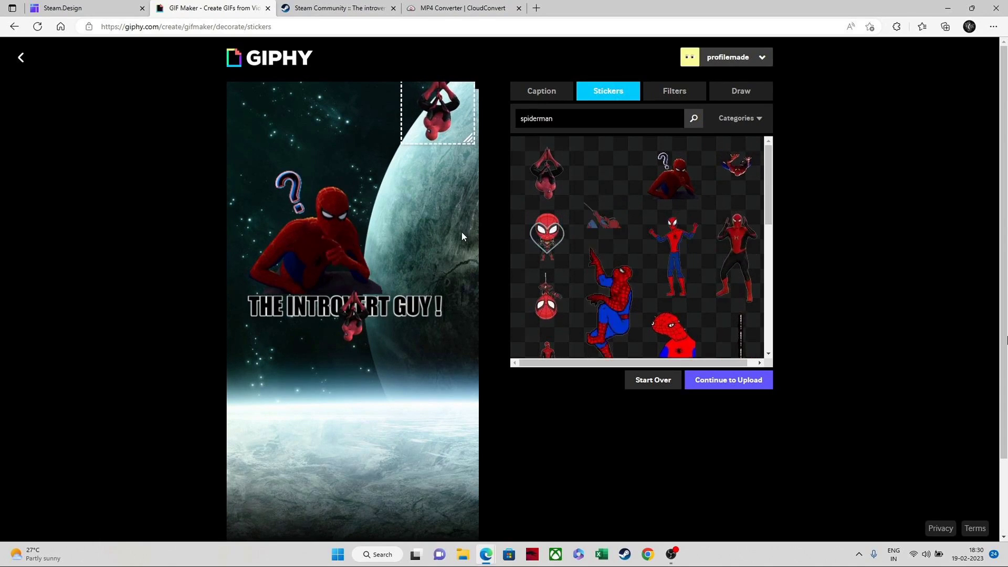
drag(468, 139, 470, 164)
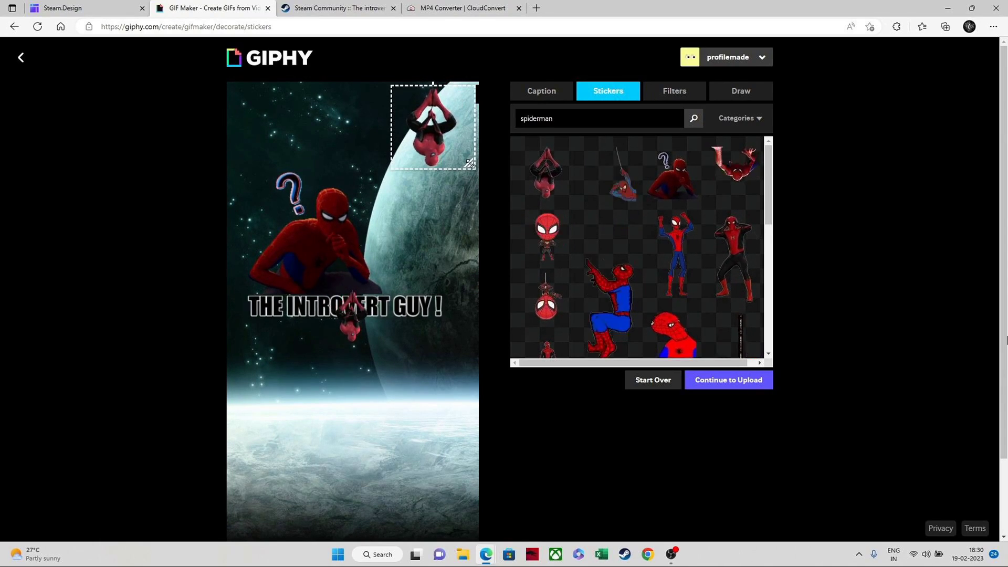
click(473, 210)
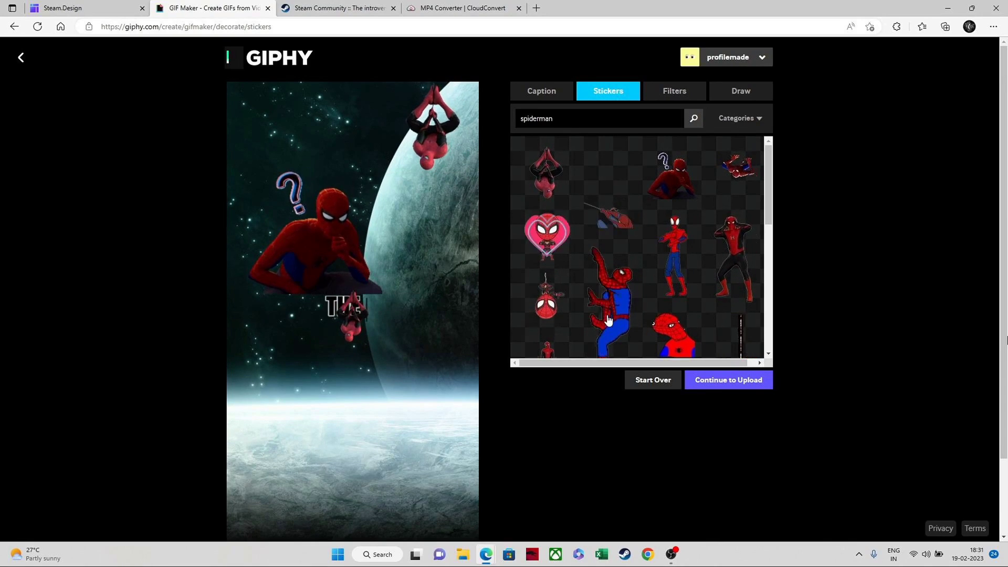
Place an enlarged dancing Spider-Man bottom-right and delete the stray sticker on the caption
drag(379, 334, 421, 463)
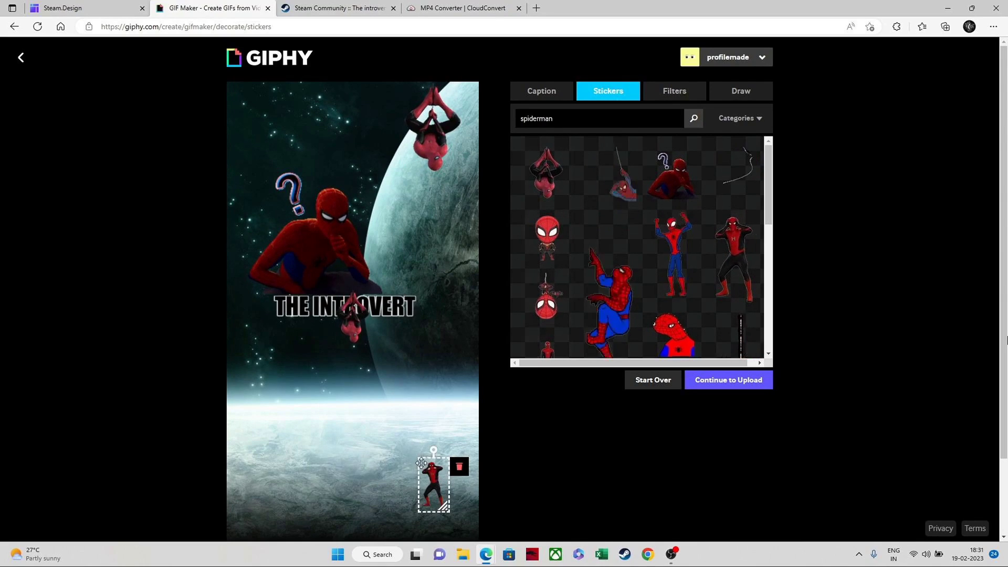
drag(444, 507, 489, 561)
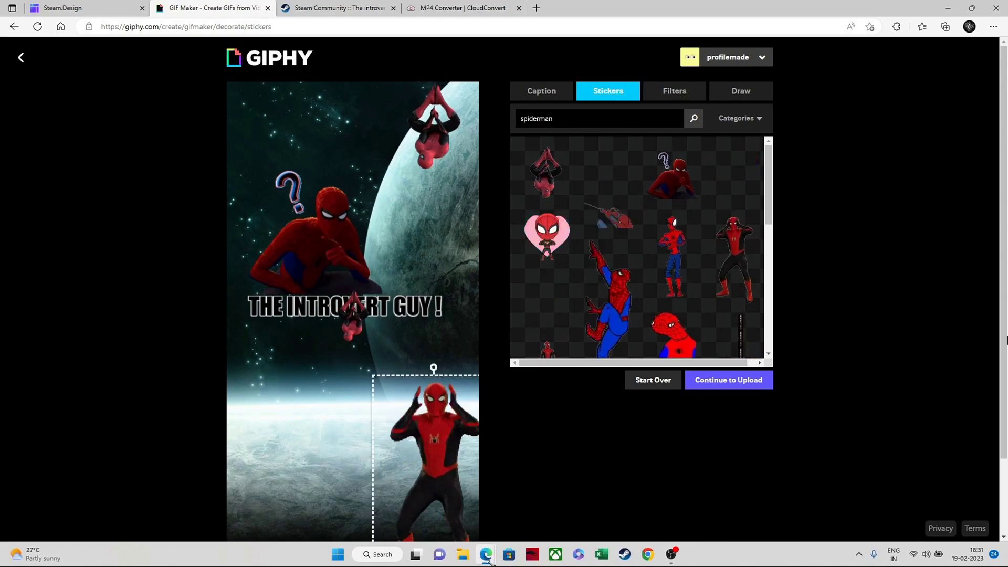
click(355, 321)
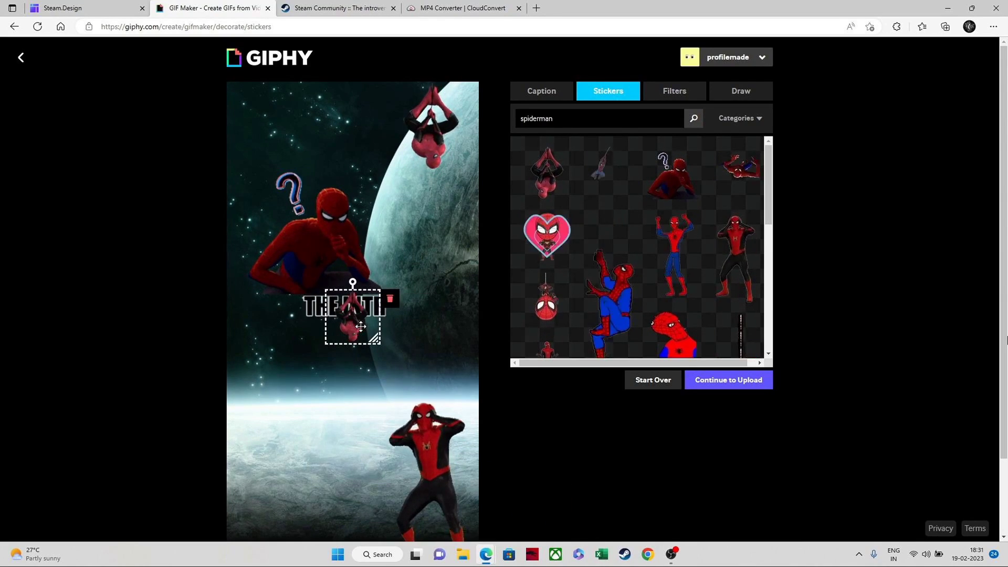
click(390, 298)
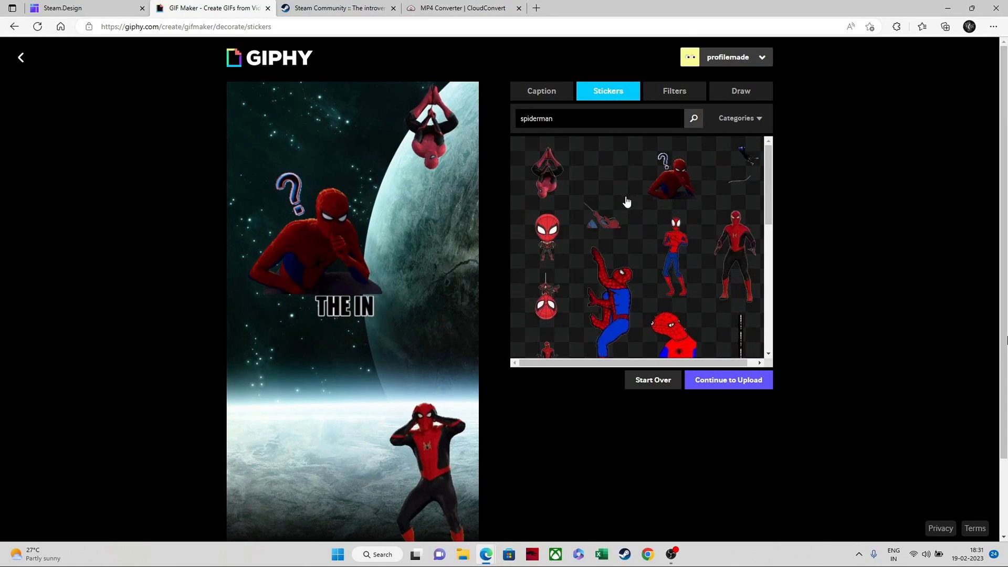
click(670, 93)
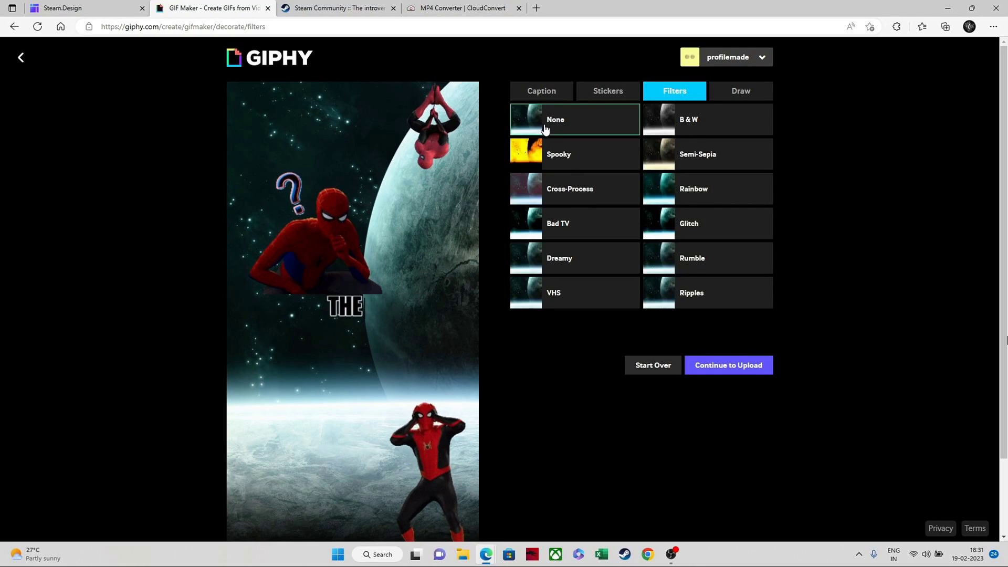
Preview the Ripples, Spooky, B & W and Rainbow filters, then set the filter to None
click(678, 294)
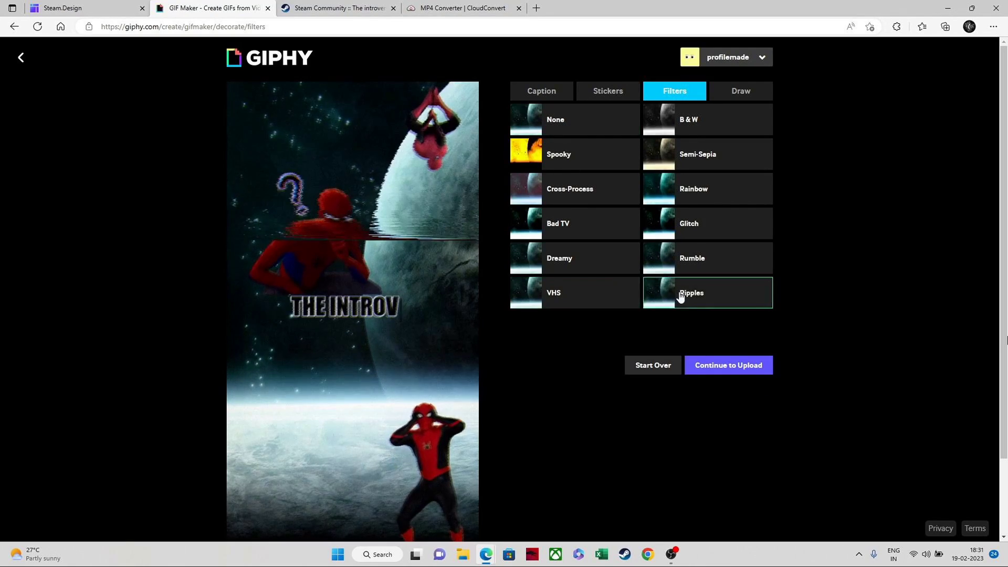
click(579, 156)
click(726, 123)
click(722, 196)
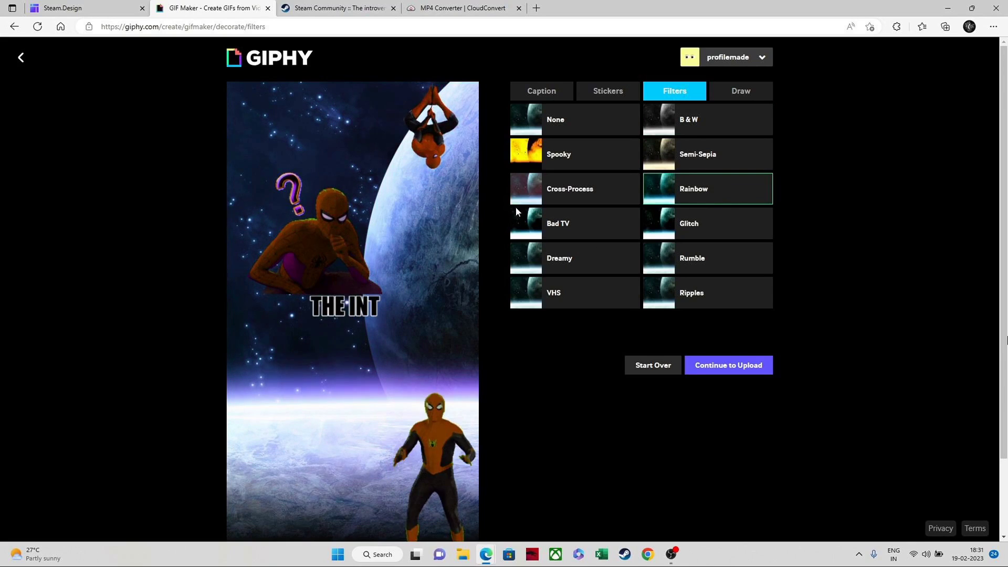
click(564, 134)
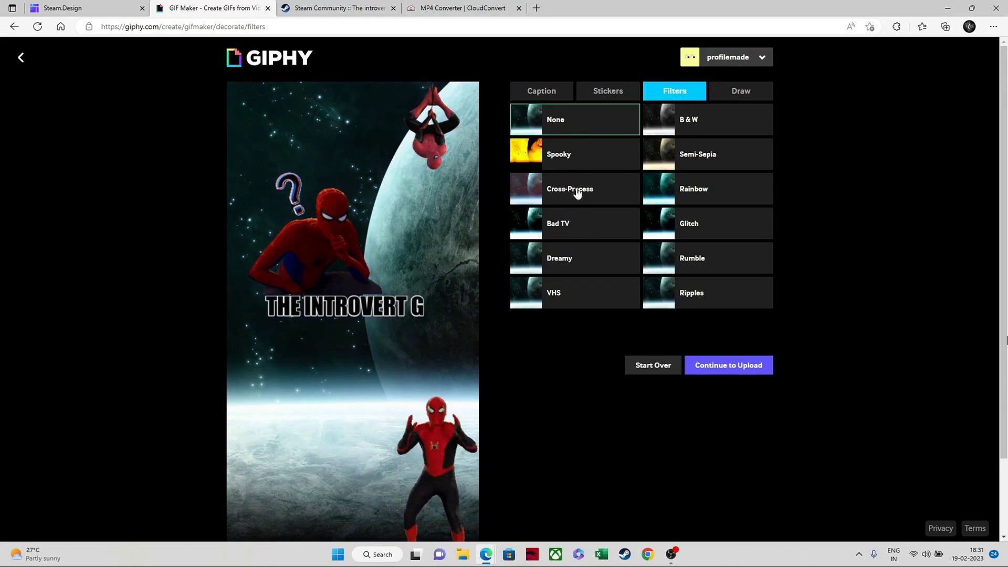
Stamp an enlarged Gaming Sonic sticker at the bottom-left and continue to the upload page
click(754, 91)
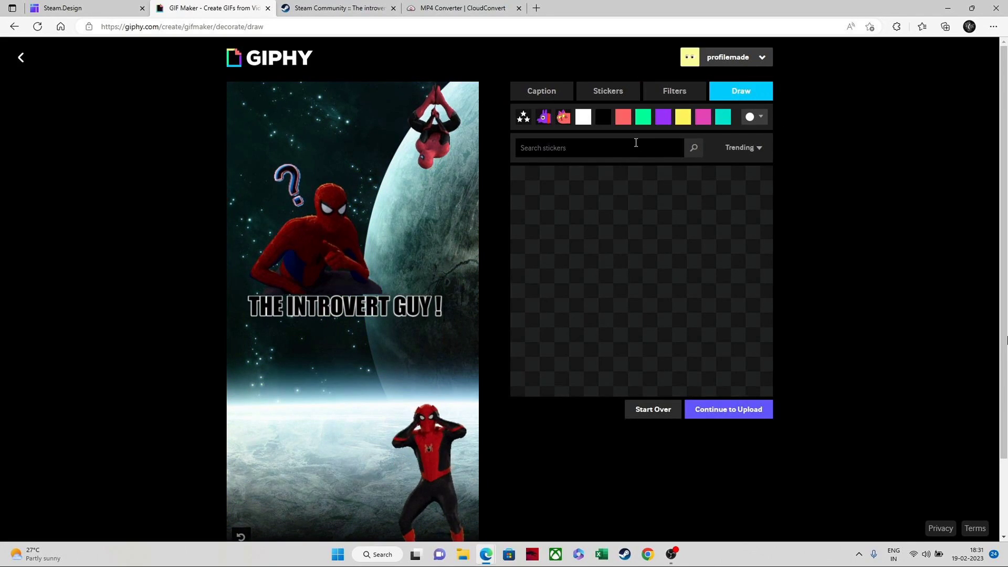
click(729, 149)
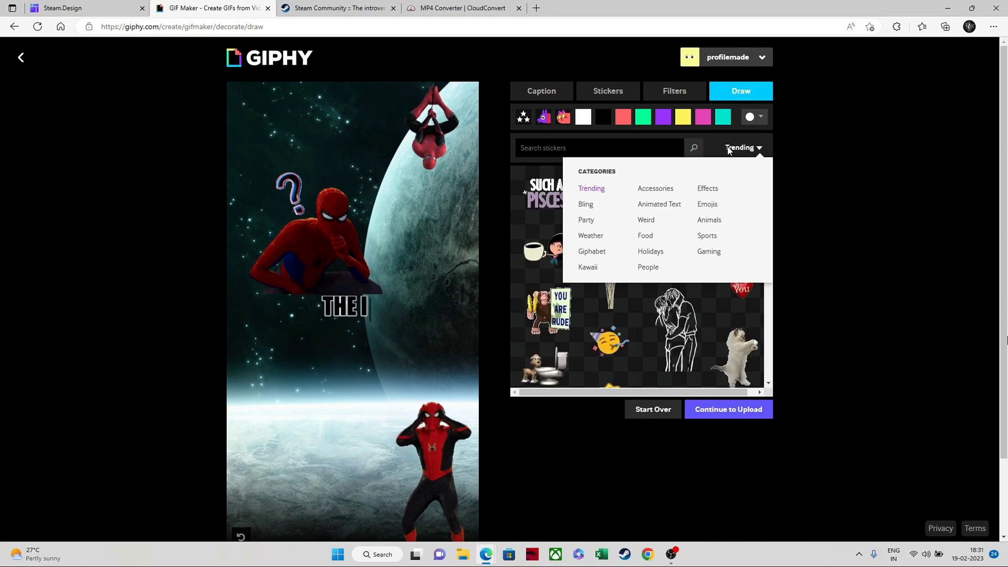
click(708, 251)
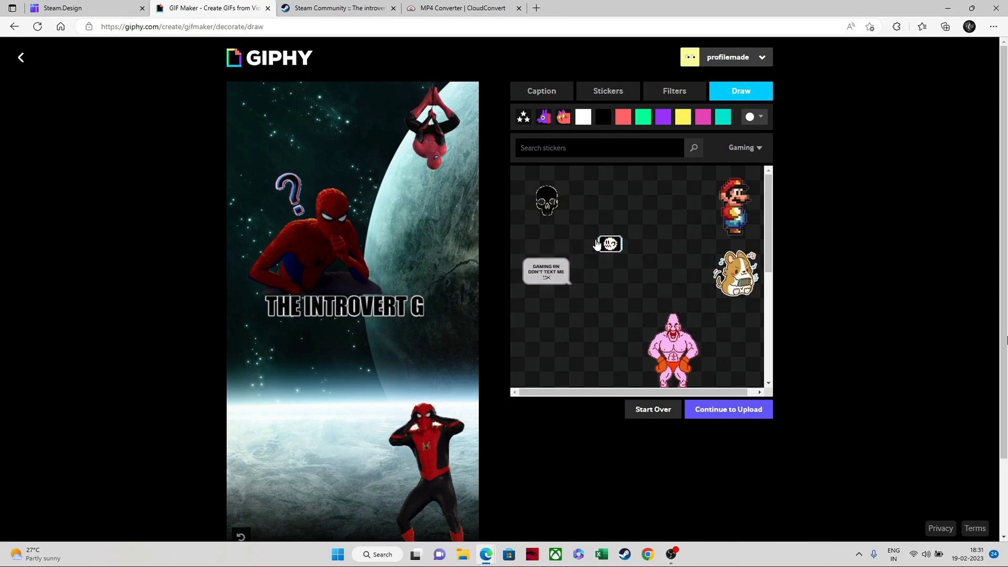
click(670, 281)
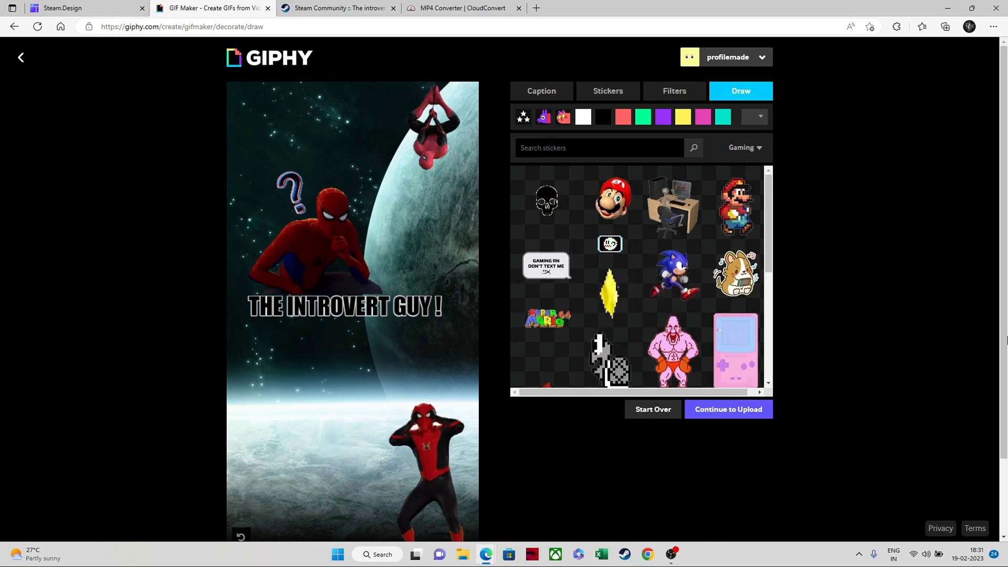
click(302, 469)
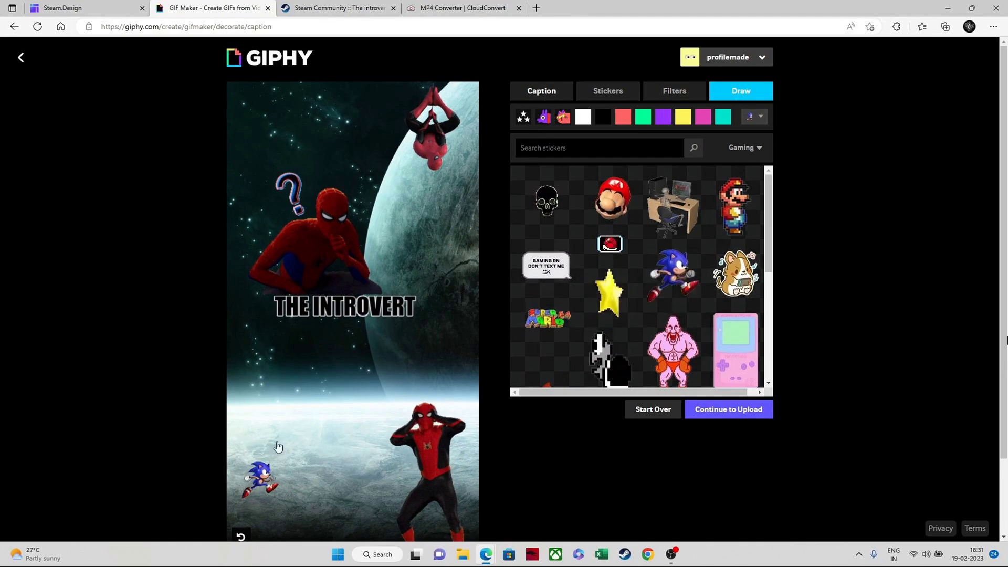
click(542, 94)
drag(311, 531, 336, 550)
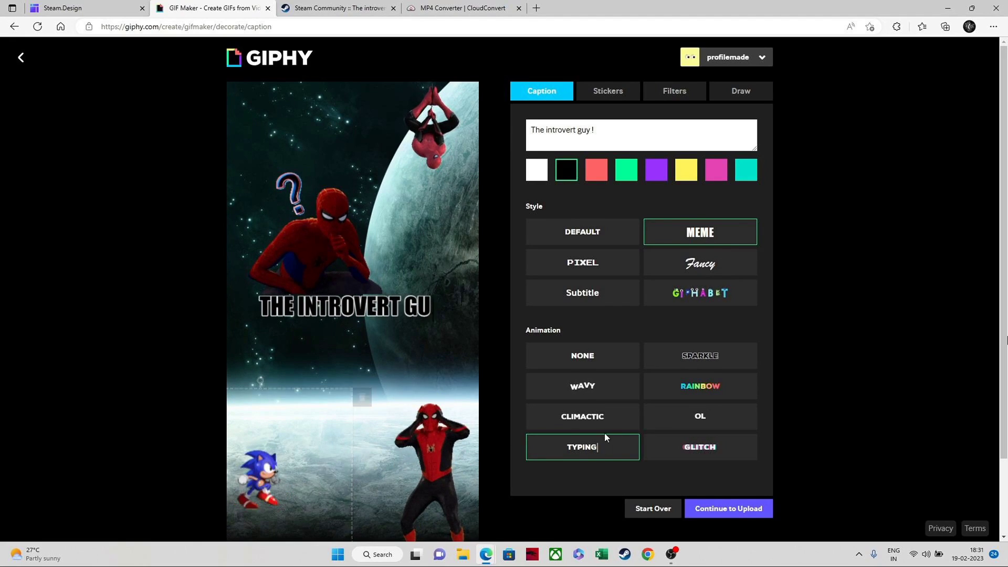
click(732, 509)
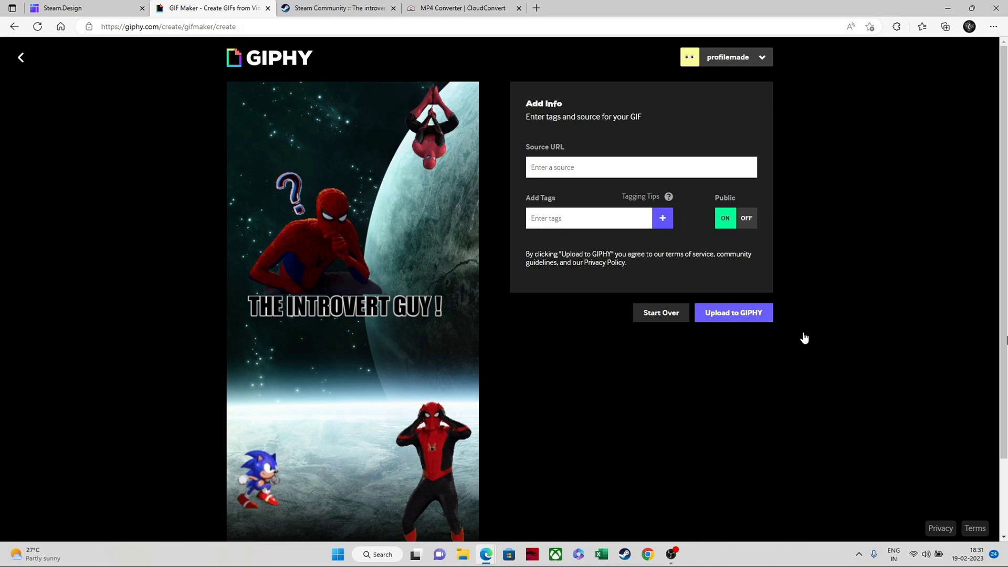
Upload the GIF to GIPHY and share it to Instagram with a saved e-mail address filled in
click(744, 314)
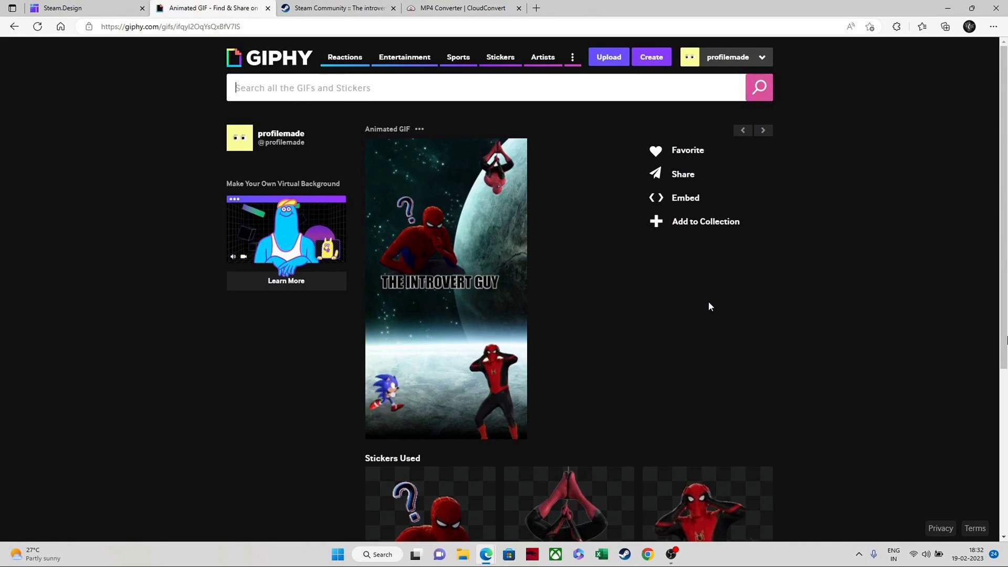
click(687, 181)
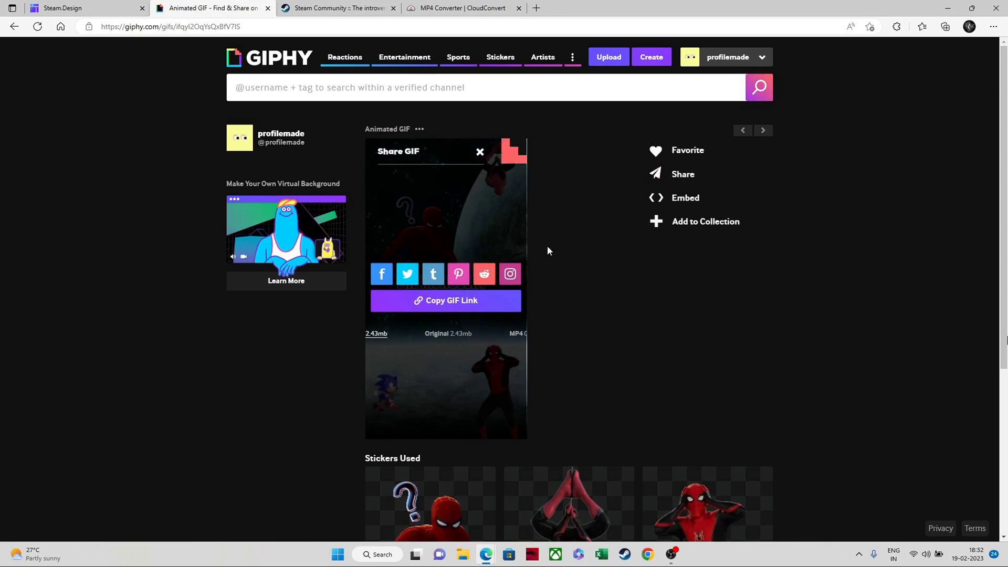
click(511, 275)
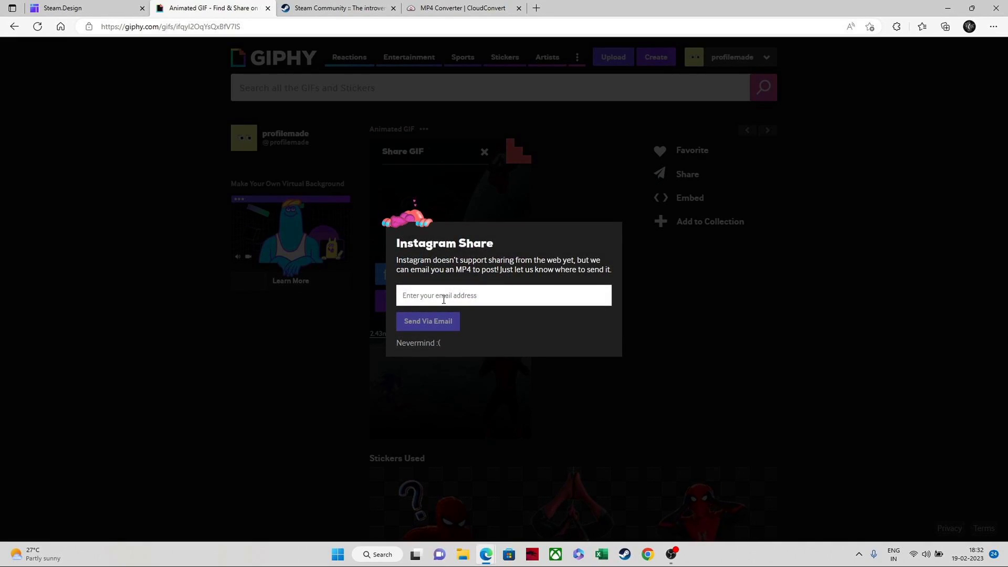
click(421, 294)
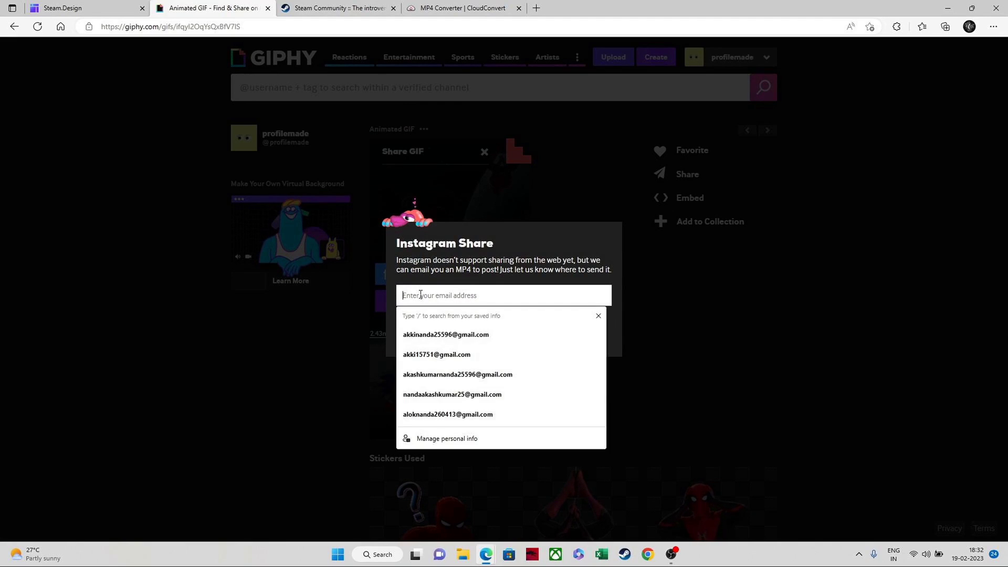
click(449, 338)
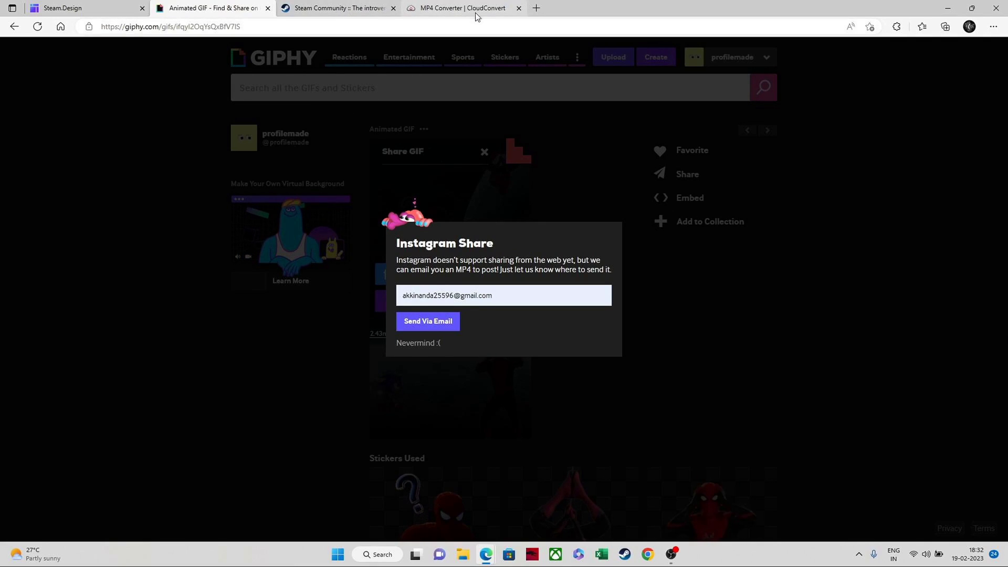
Swap the old file in CloudConvert's MP4 converter for giphy-instagram.mp4 from Downloads
click(453, 16)
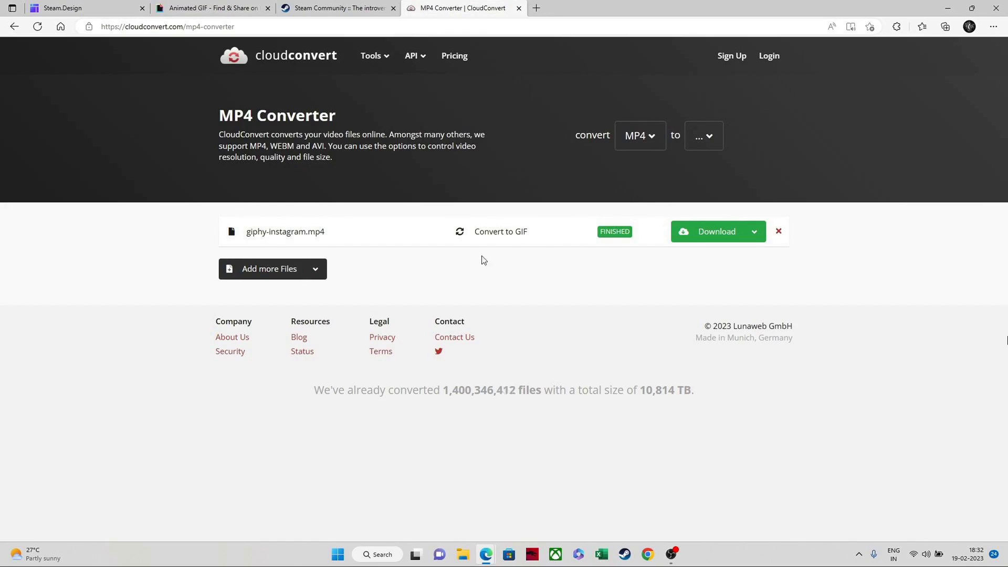
click(777, 230)
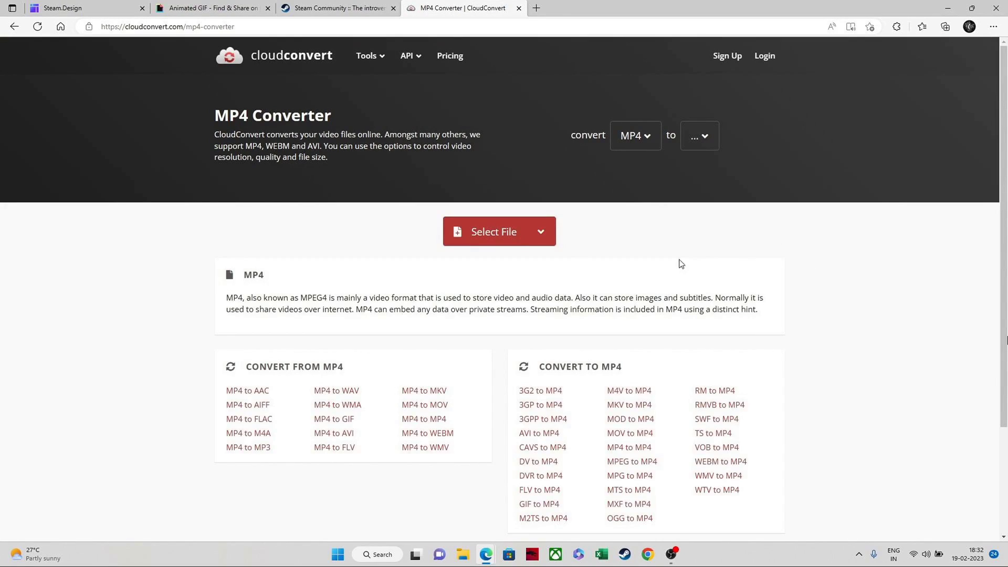
click(506, 235)
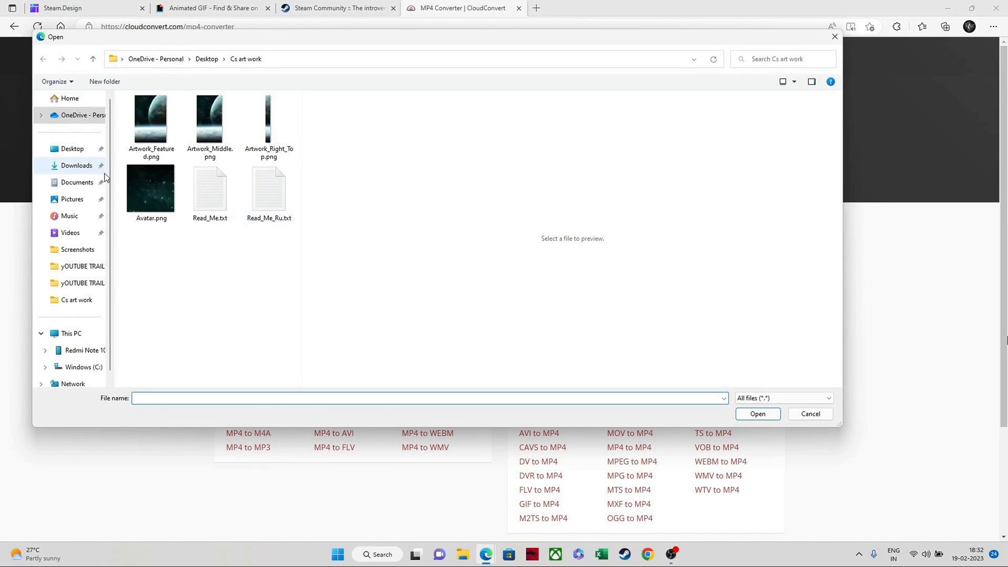
click(76, 300)
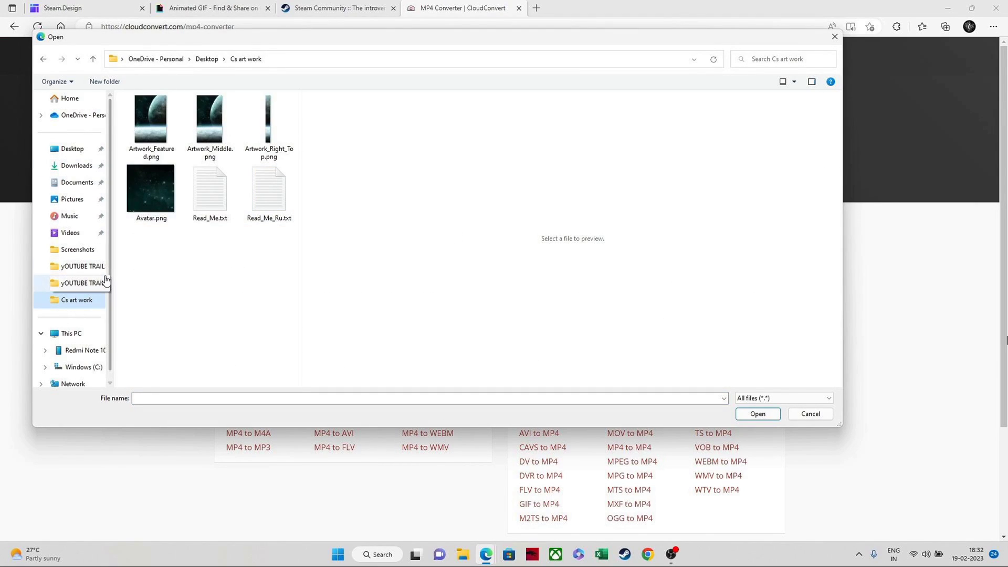
scroll(108, 278, down, 1)
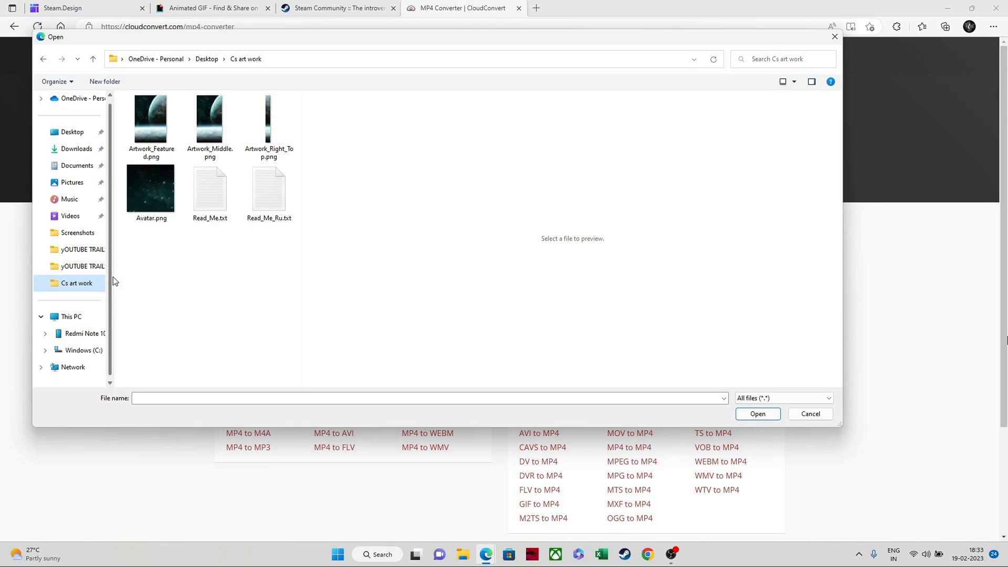
scroll(112, 276, up, 1)
click(73, 167)
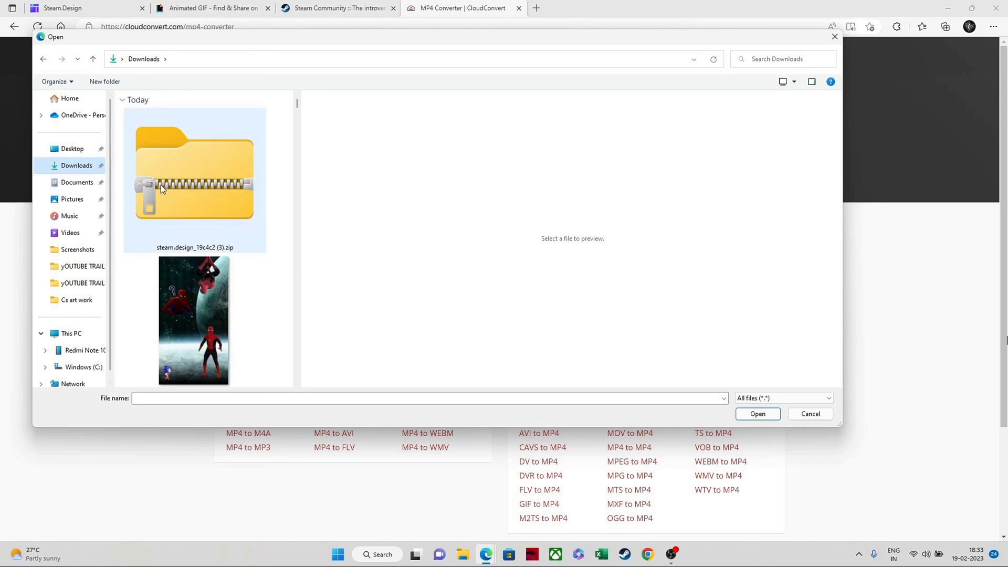
click(199, 329)
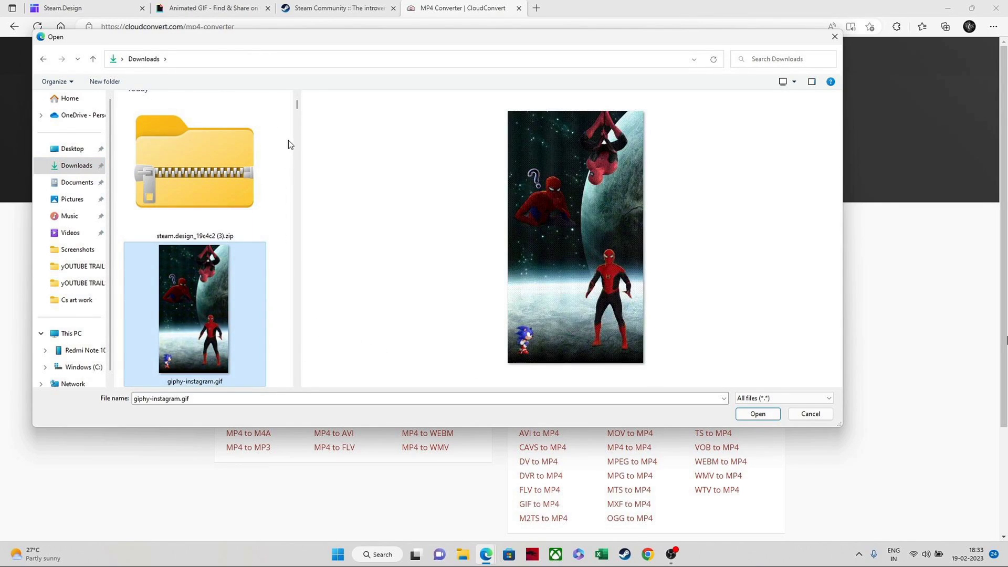
scroll(298, 381, down, 3)
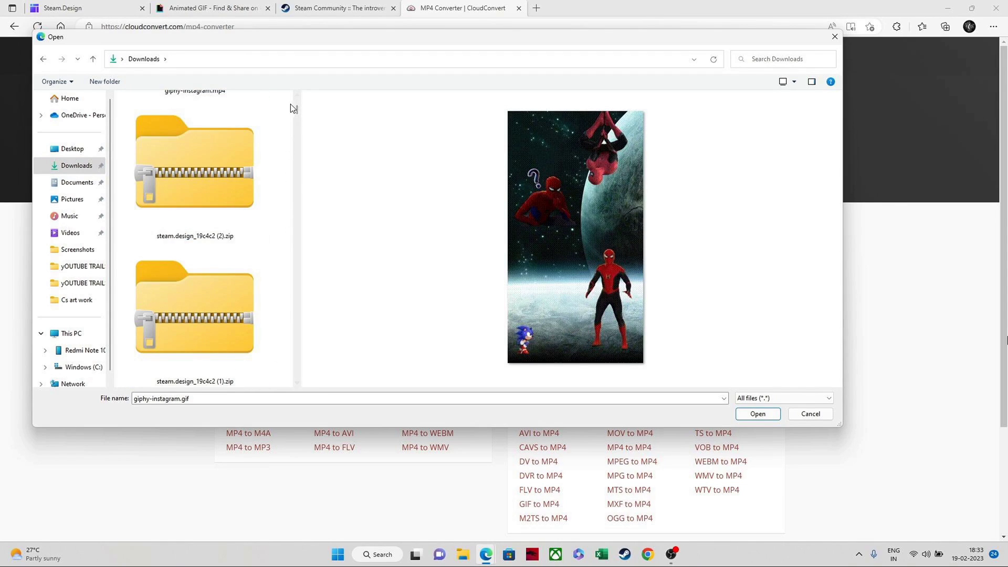
scroll(296, 99, up, 3)
click(217, 291)
click(757, 414)
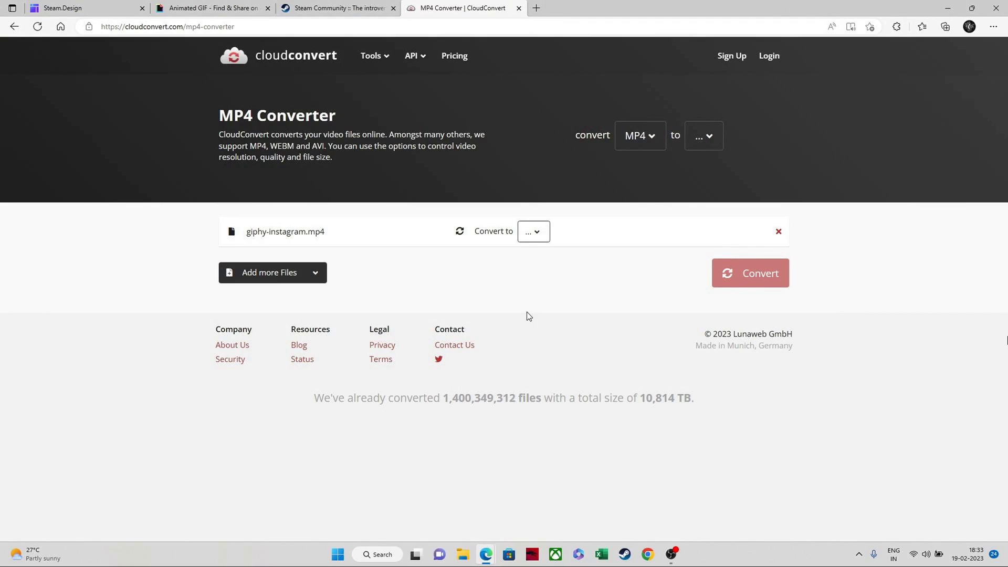
Convert giphy-instagram.mp4 to GIF and return to the Steam Community profile
click(534, 232)
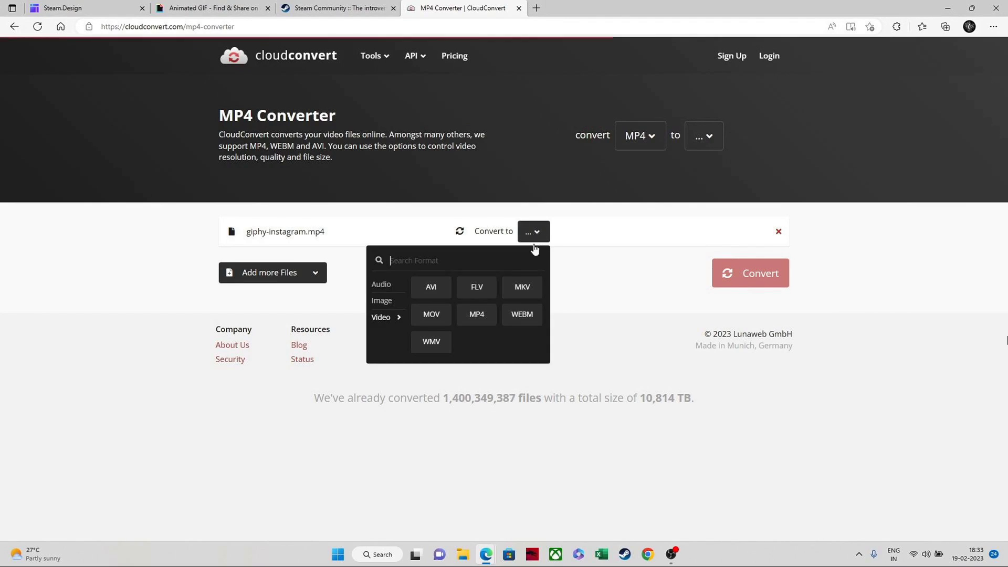
text(g)
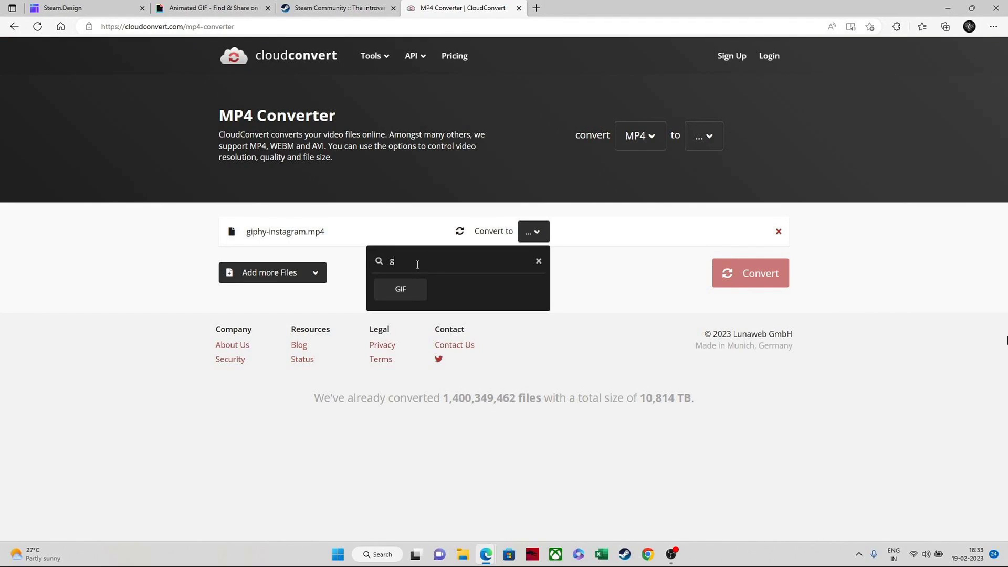
text(if)
click(415, 292)
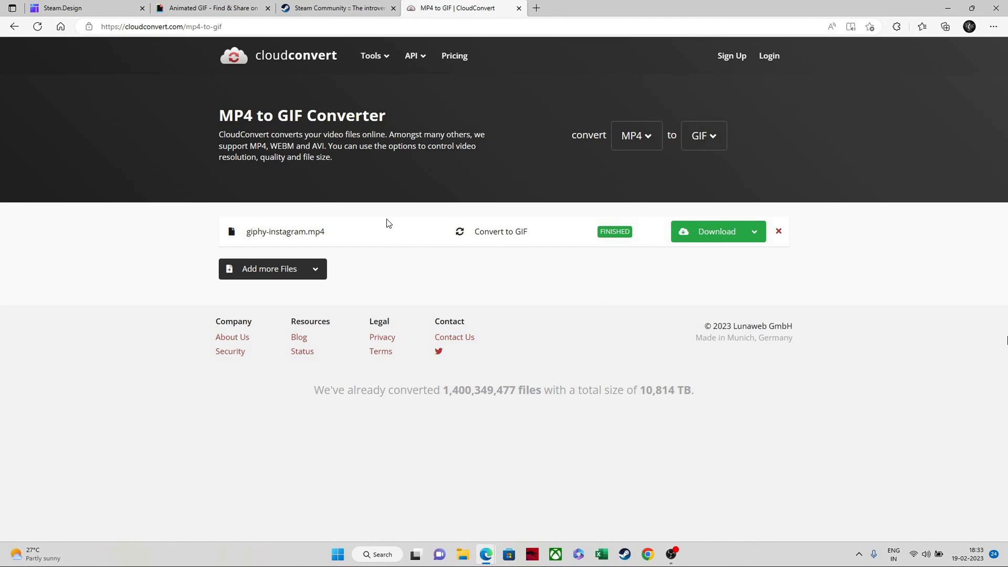
click(337, 8)
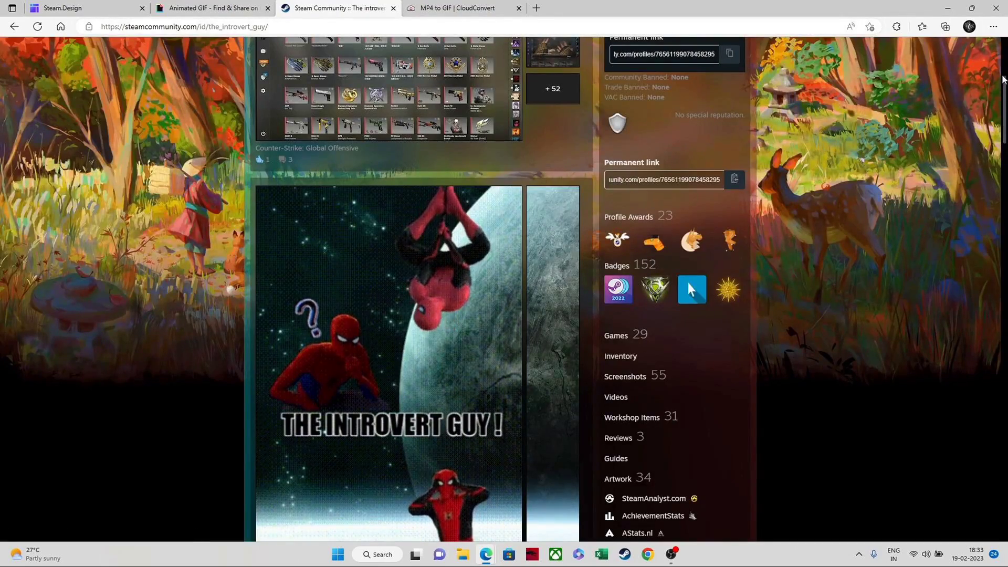
Start a new artwork upload for Counter-Strike: Global Offensive from the profile's Artwork page
scroll(589, 158, up, 1)
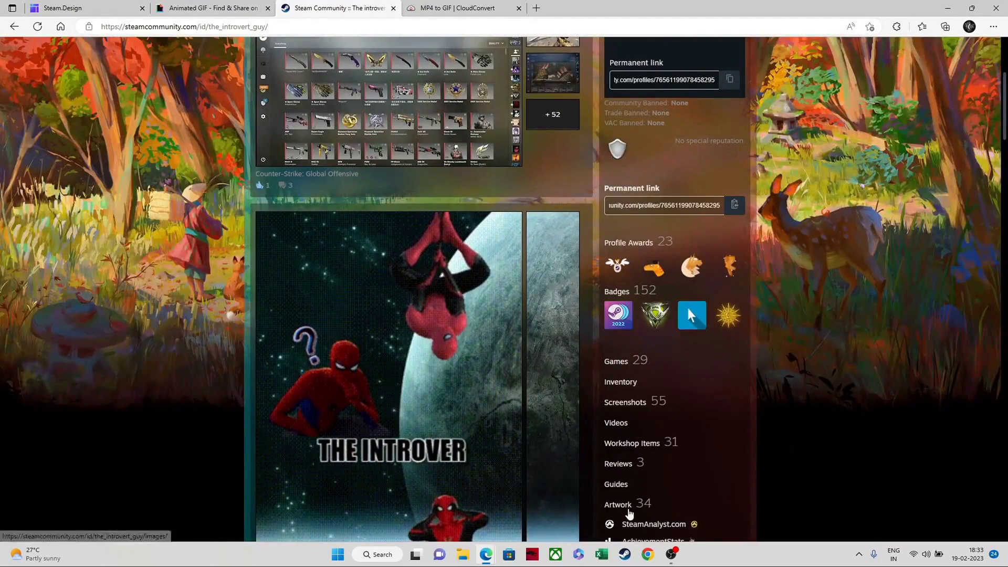
click(628, 510)
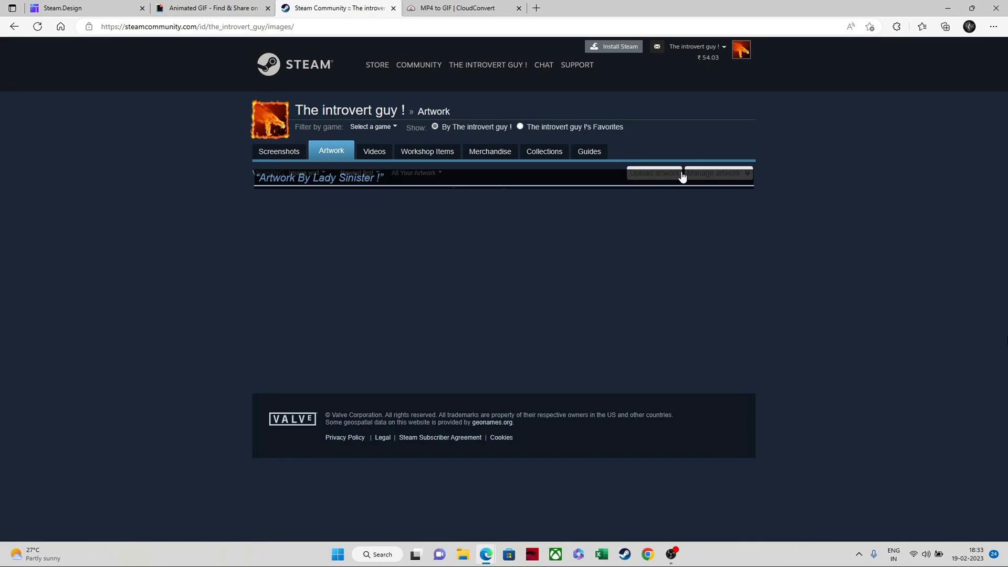
click(645, 171)
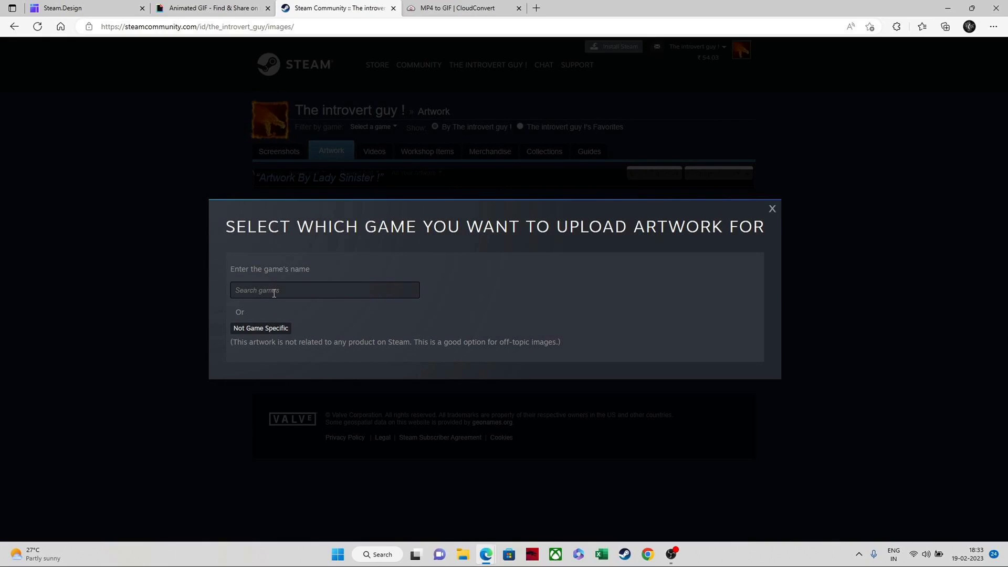
text(con)
text(nter)
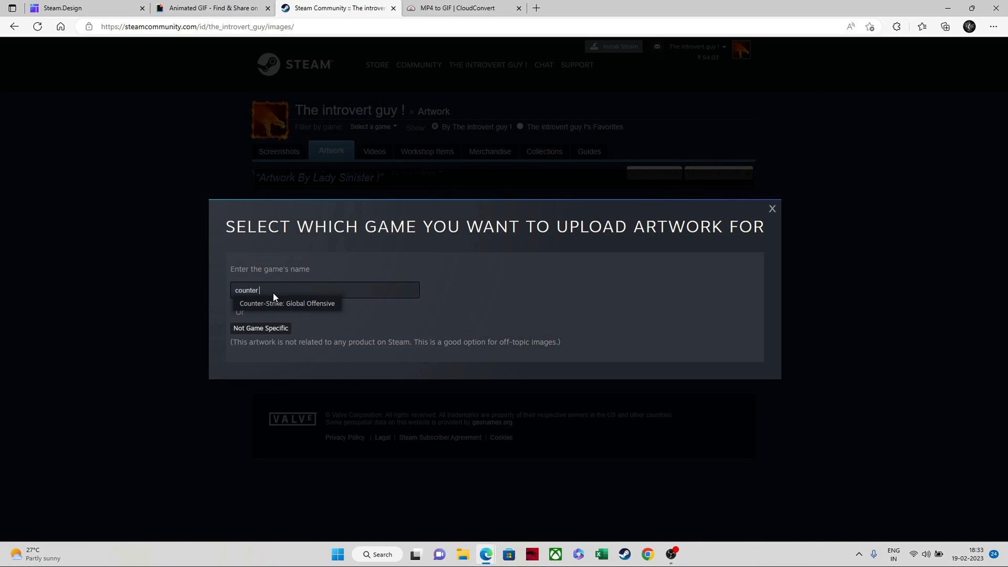
click(275, 303)
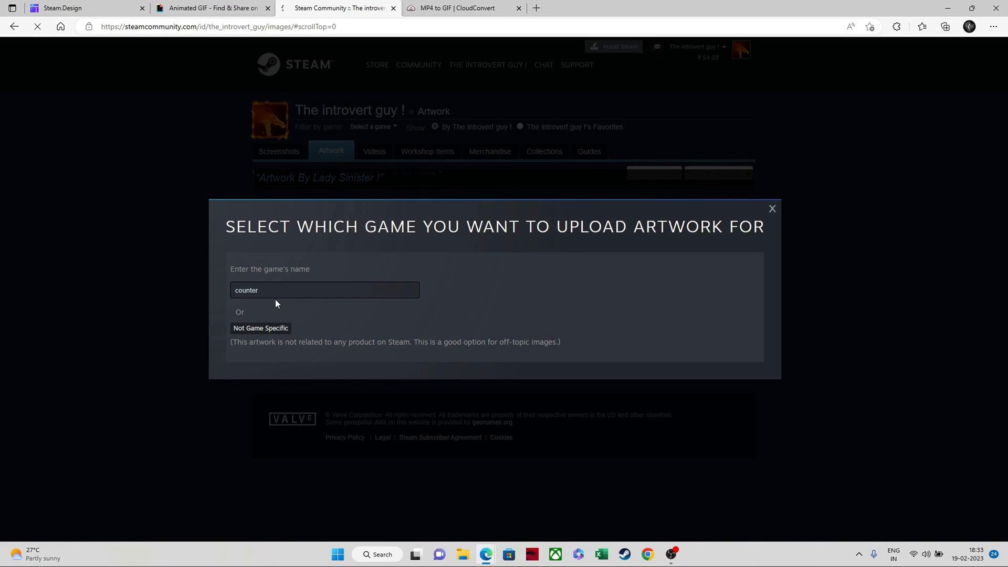
click(303, 263)
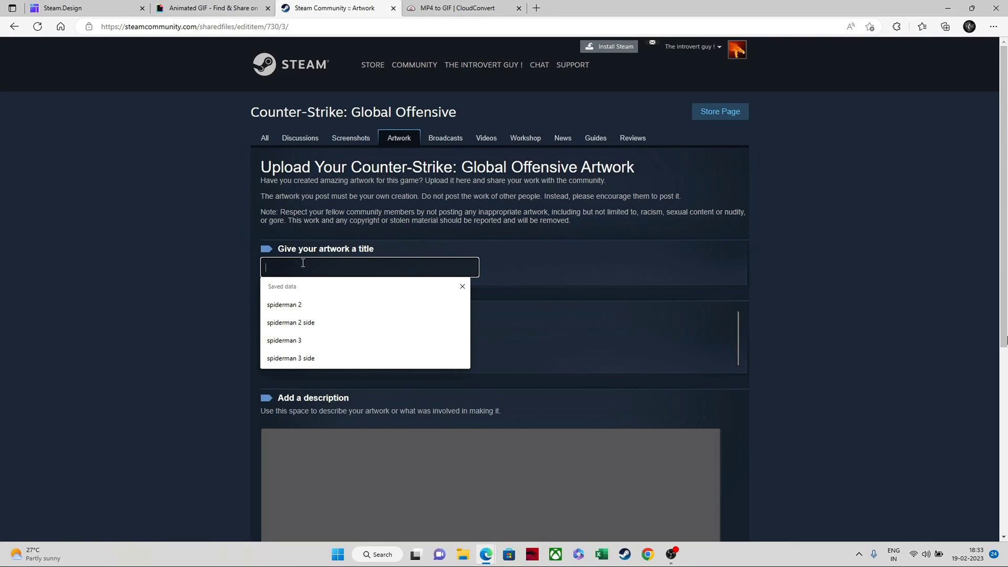
Title the artwork 'spider 4' and attach giphy-instagram.gif from Downloads
text(spider 4)
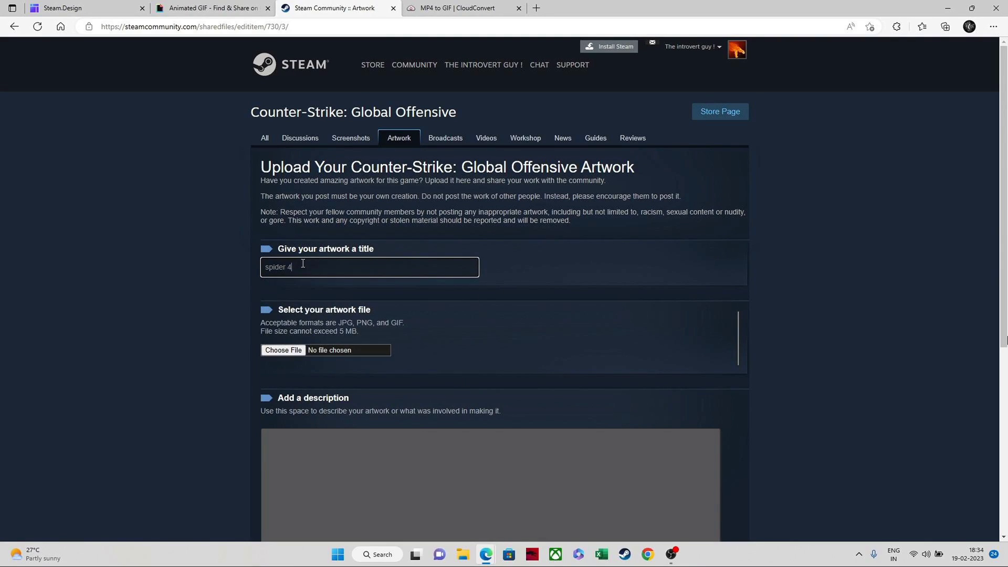
click(286, 351)
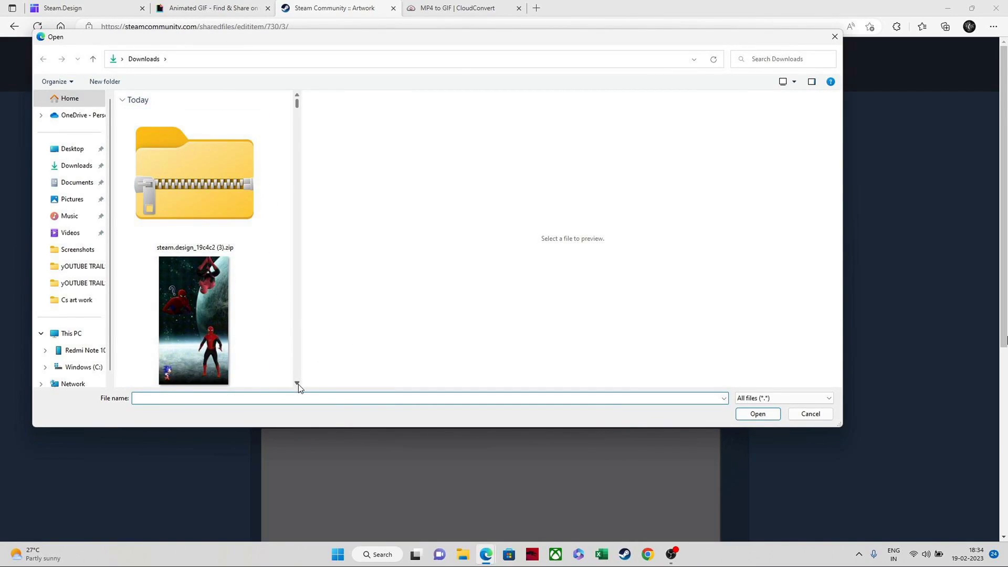
click(297, 384)
click(188, 307)
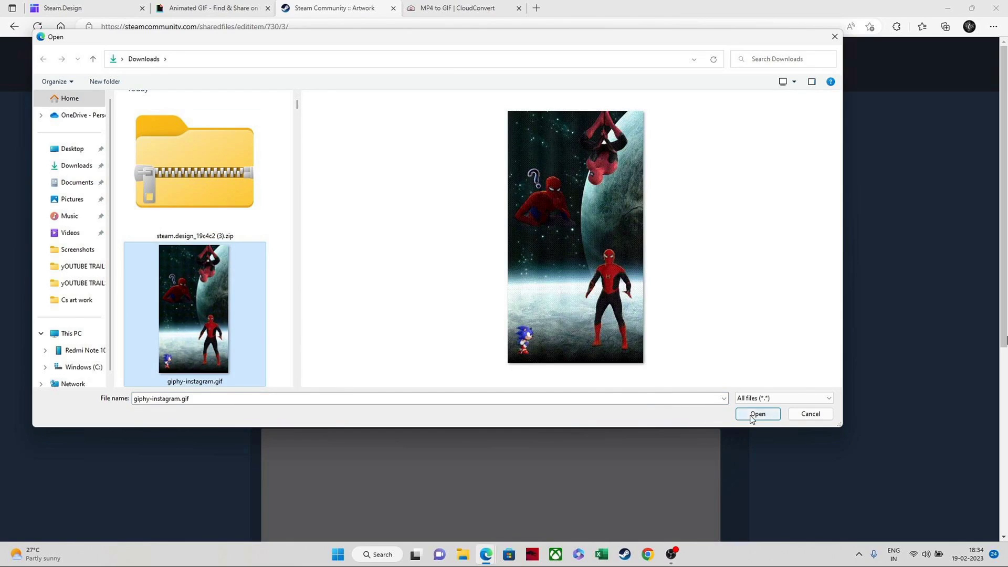
click(757, 415)
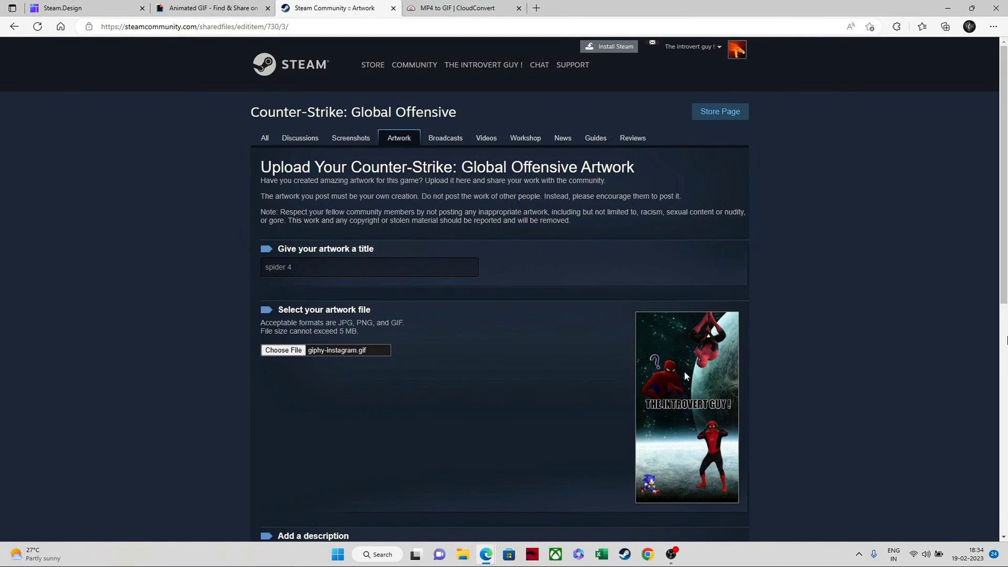
right_click(676, 364)
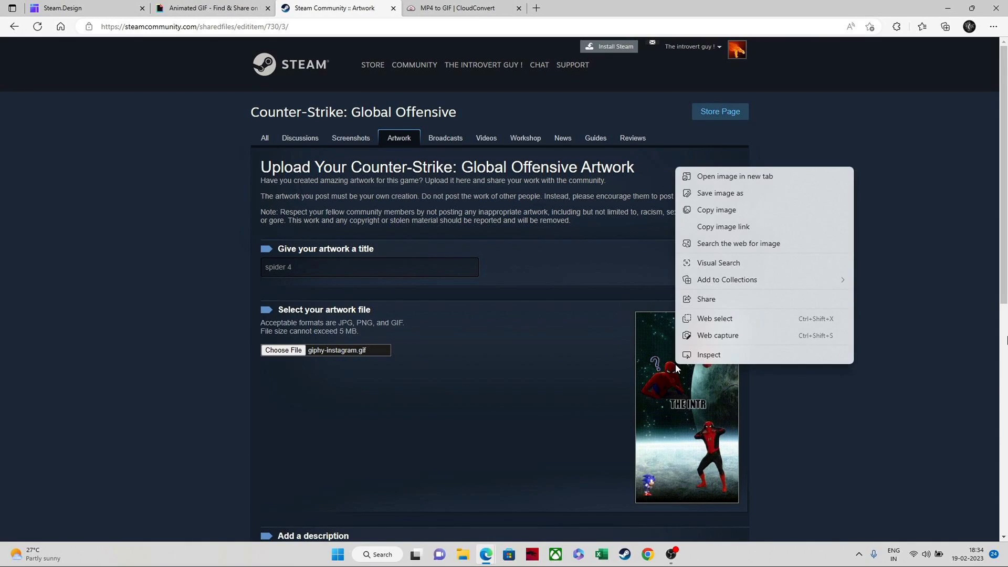
Open the DevTools console on the preview and copy the saved size command from Sticky Notes
click(703, 356)
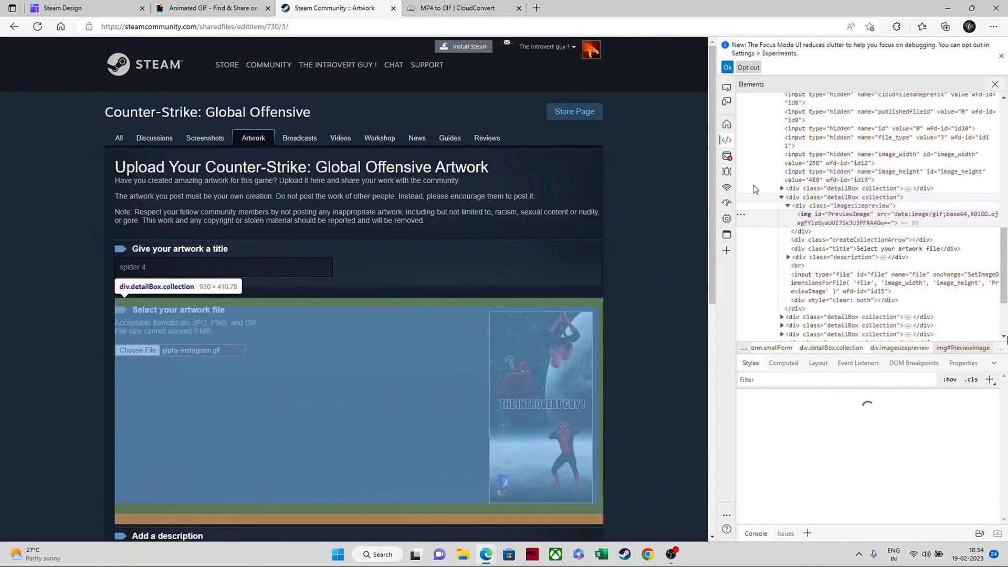
click(727, 156)
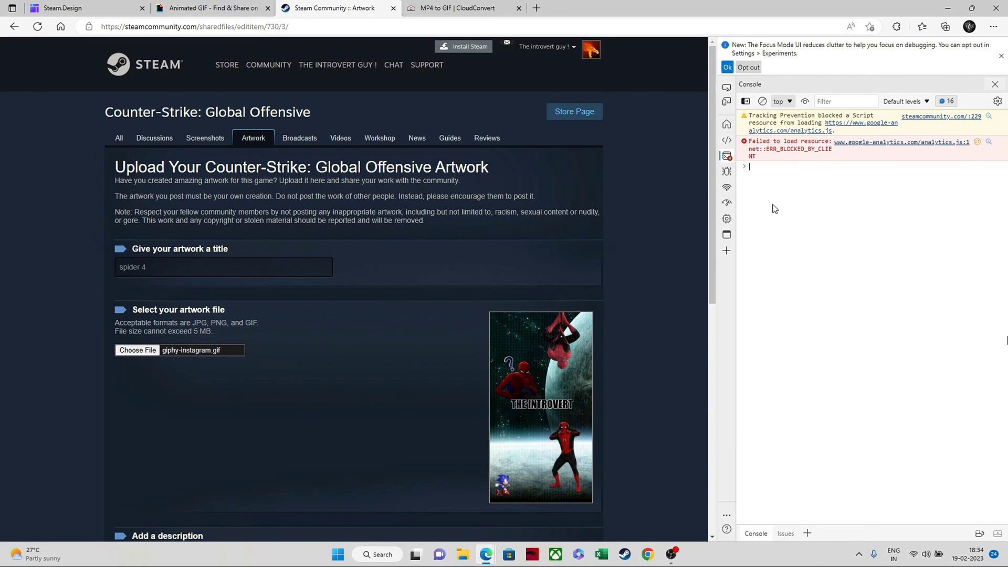
click(378, 555)
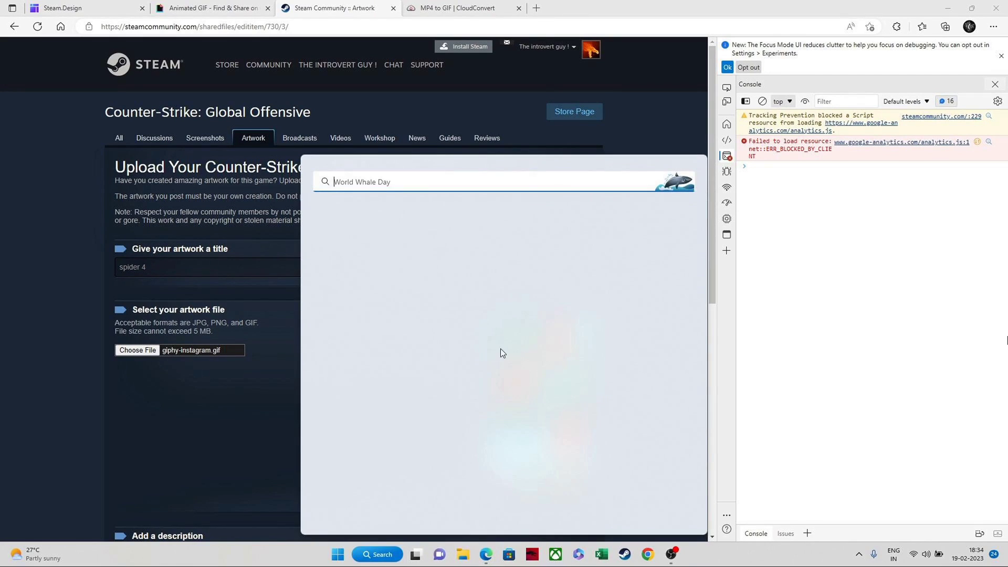
click(369, 261)
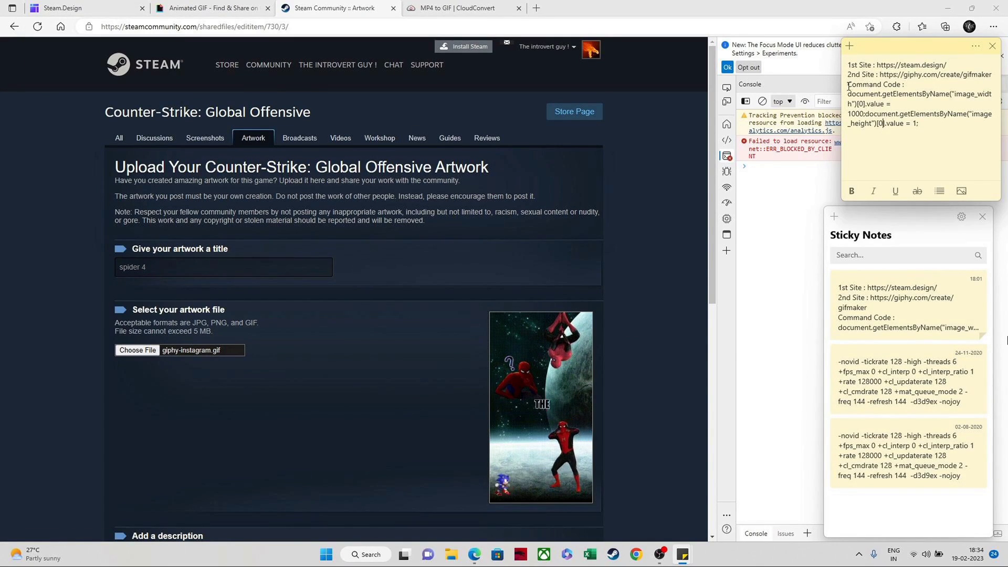
drag(851, 94, 920, 123)
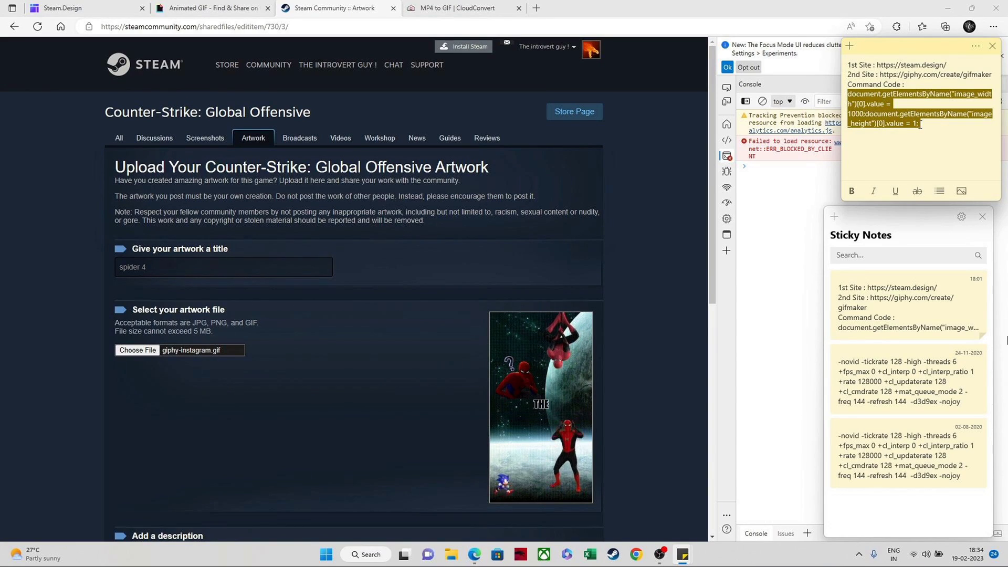
Run the console script setting image_width to 1000 and image_height to 1
click(770, 168)
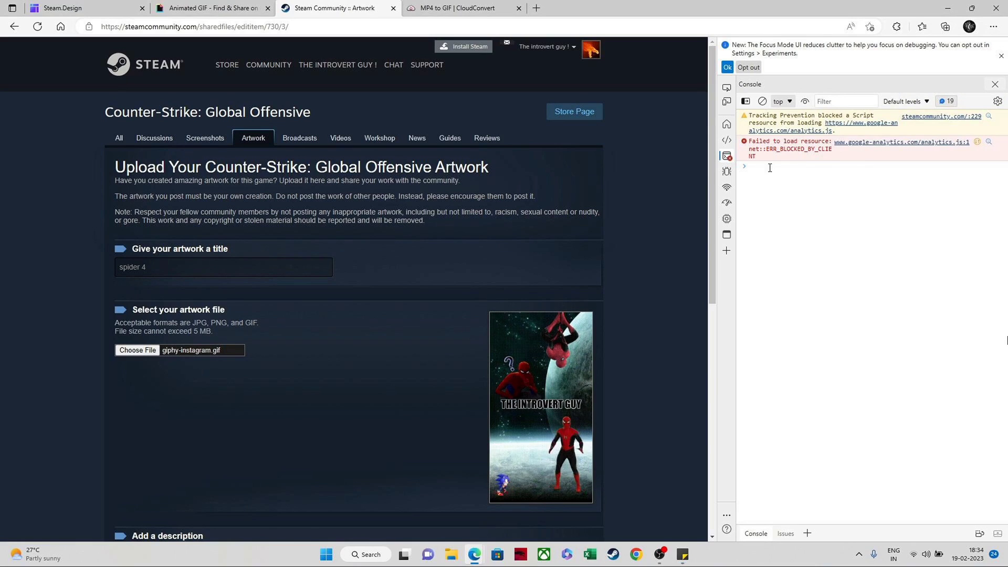
text(document.getElementsByName("image_width")[0].value = 1000;document.getElementsByName("image_height")[0].value = 1;)
key(Return)
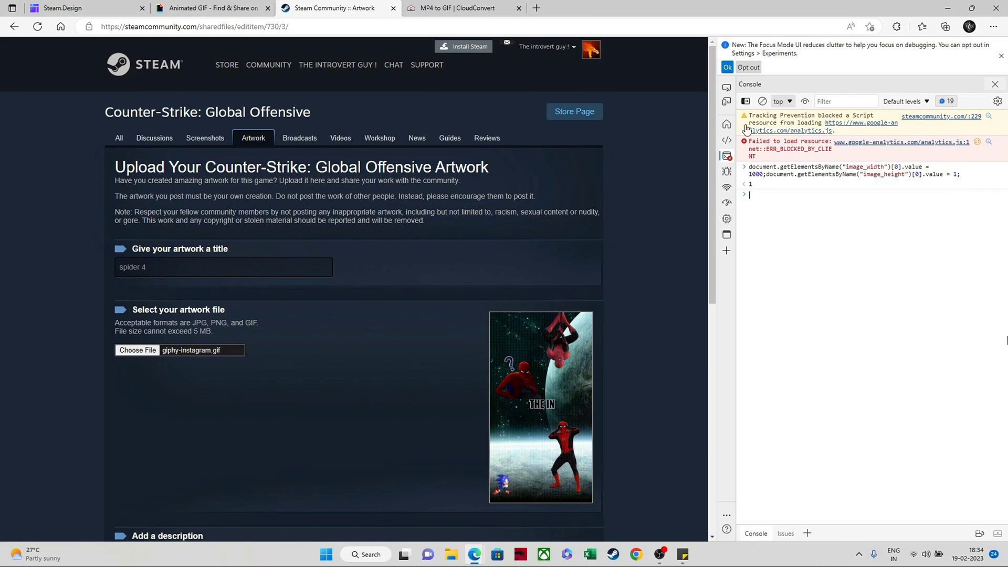
click(1001, 56)
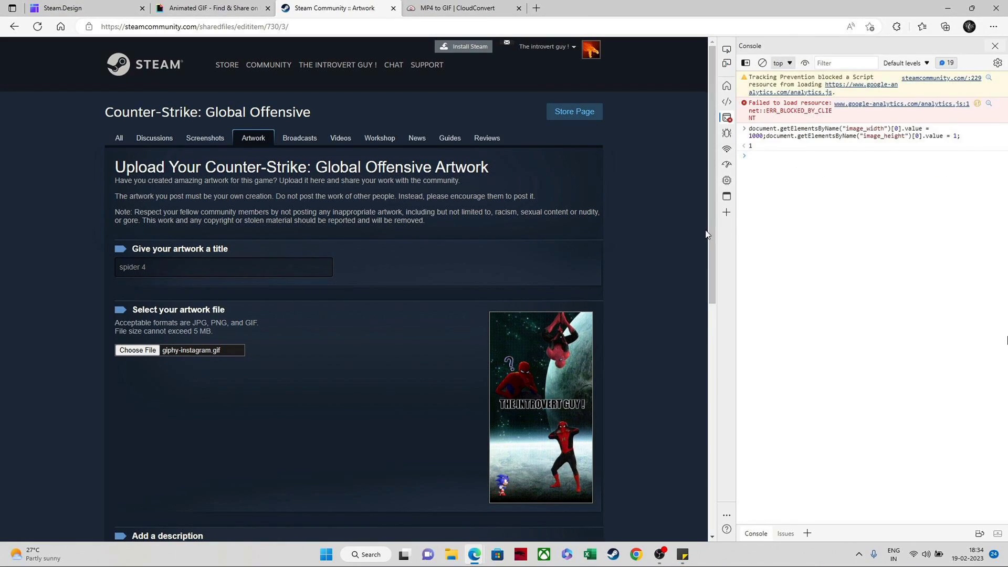
scroll(446, 392, down, 8)
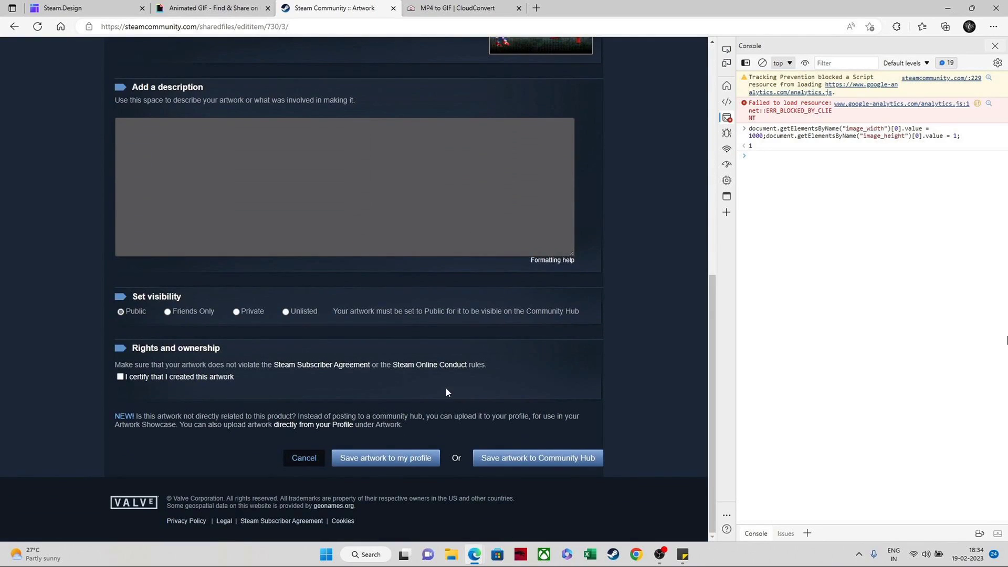
Certify authorship, save spider 4 to the profile, close DevTools and reopen the profile
click(120, 378)
click(368, 458)
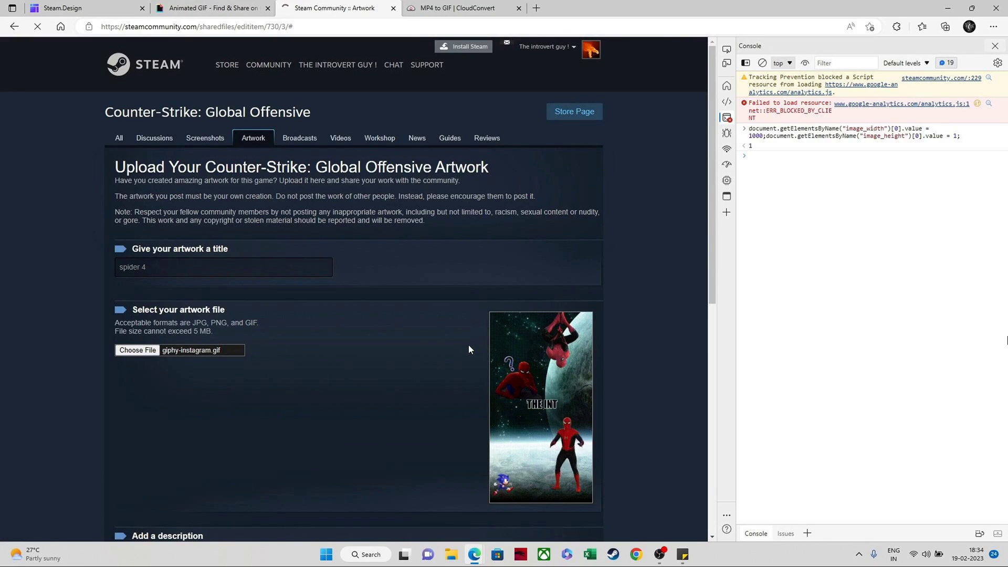
click(996, 47)
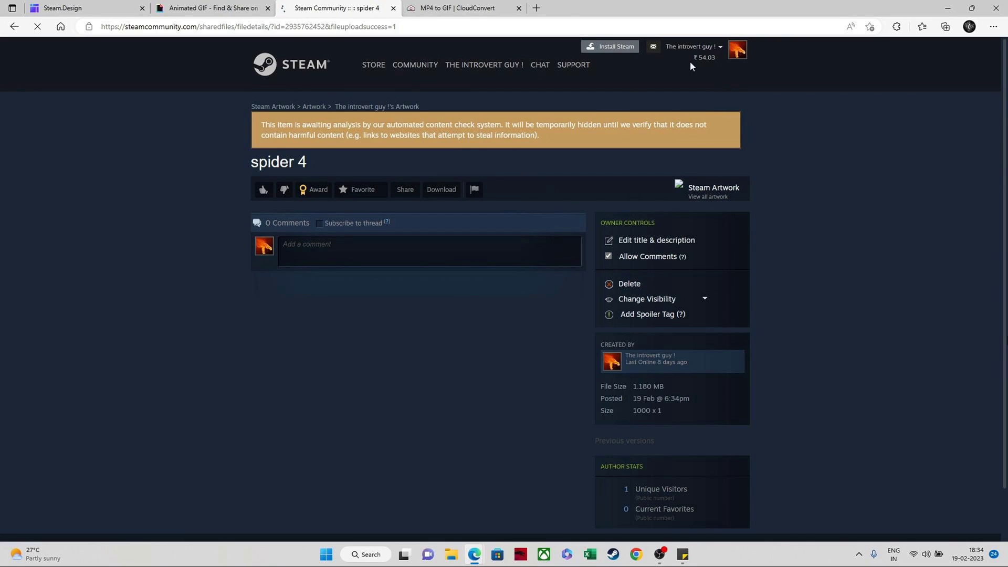
click(735, 50)
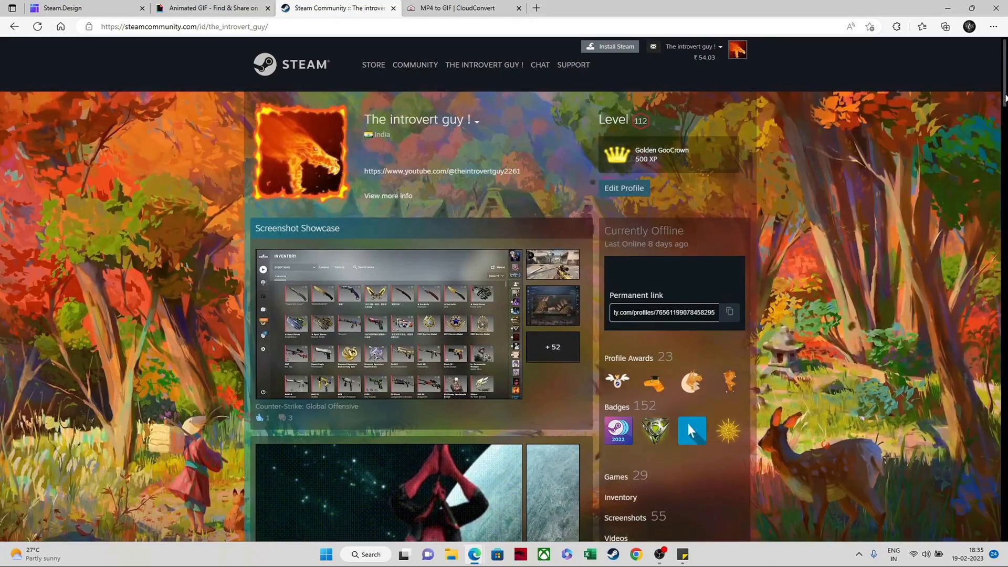
scroll(1002, 126, down, 1)
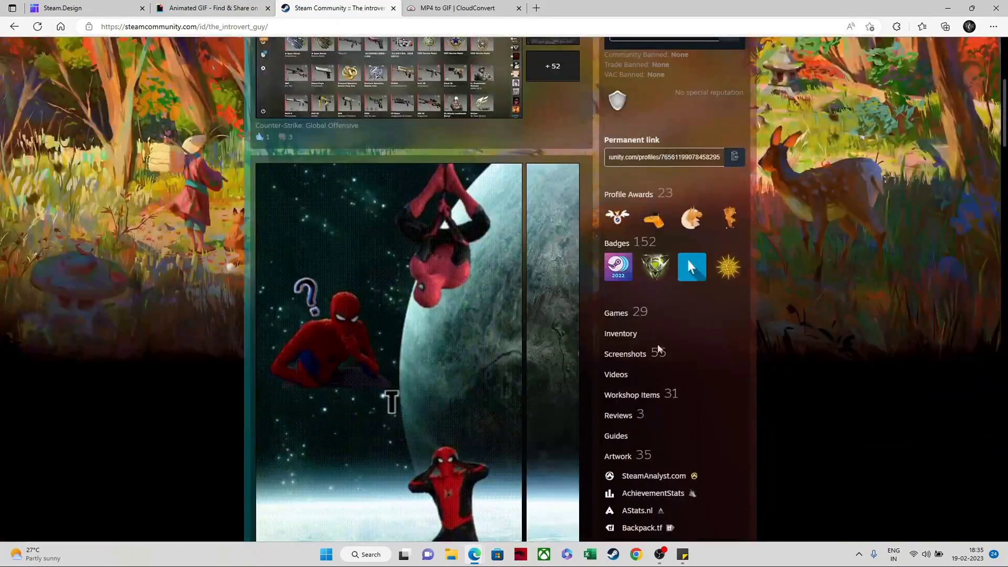
Start another artwork upload for Counter-Strike: Global Offensive from the Artwork page
click(619, 457)
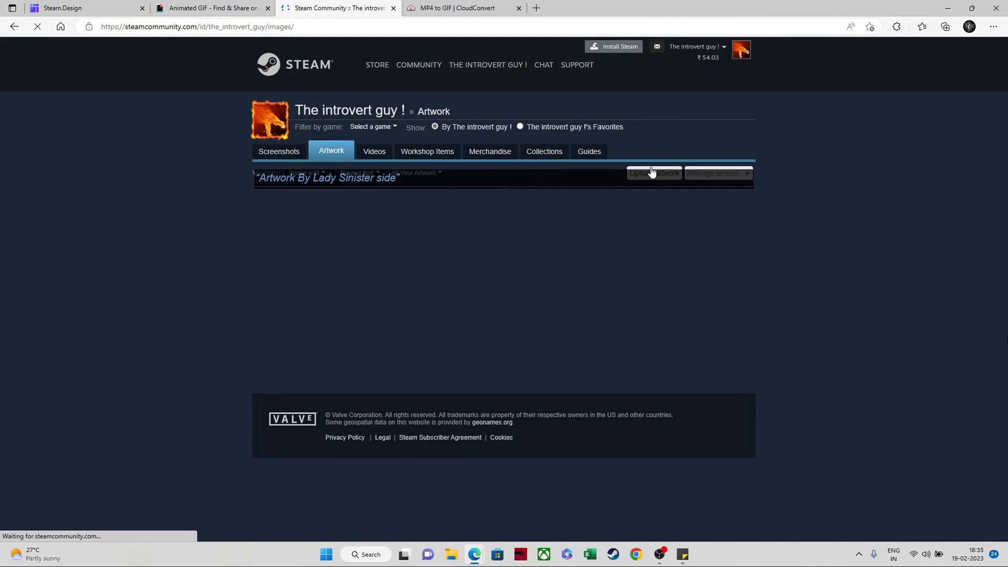
click(653, 172)
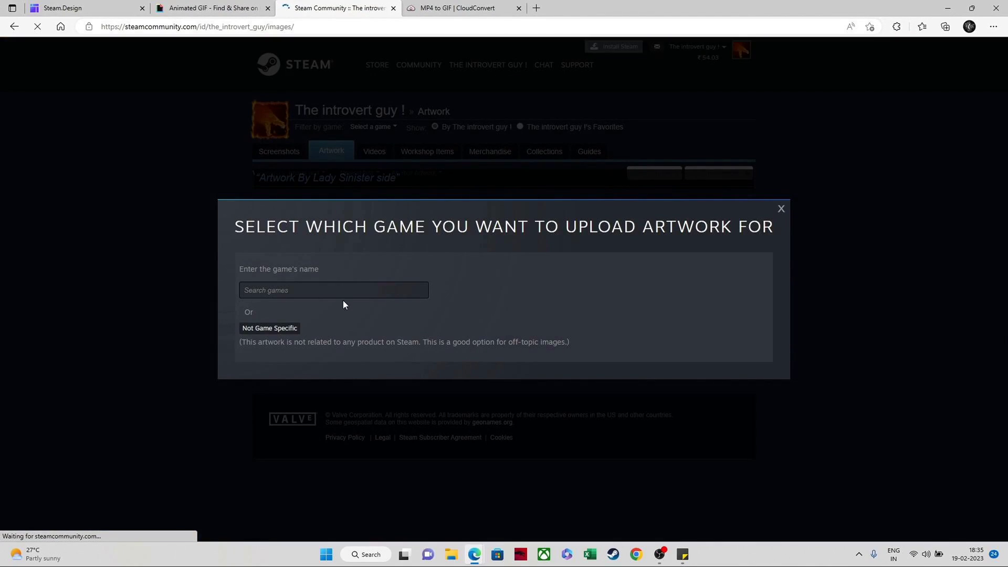
text(cou)
click(293, 303)
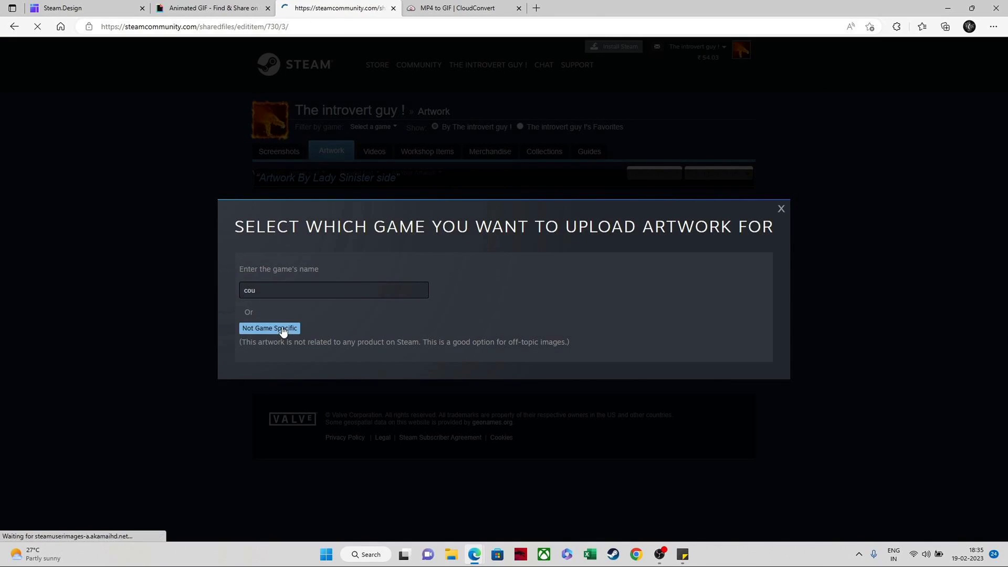
Title the upload 'spider 4 side' and browse for the artwork file
click(313, 270)
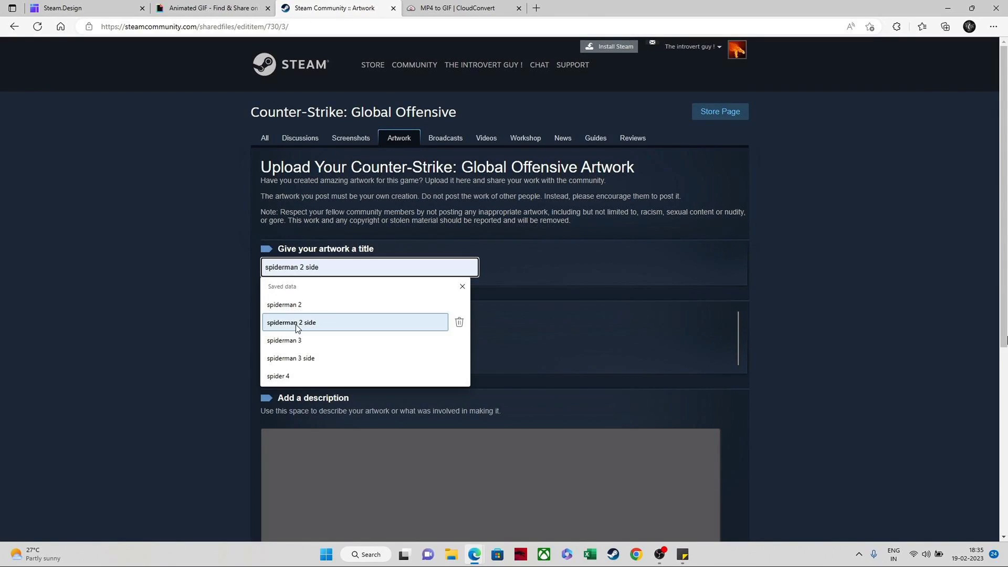
click(302, 376)
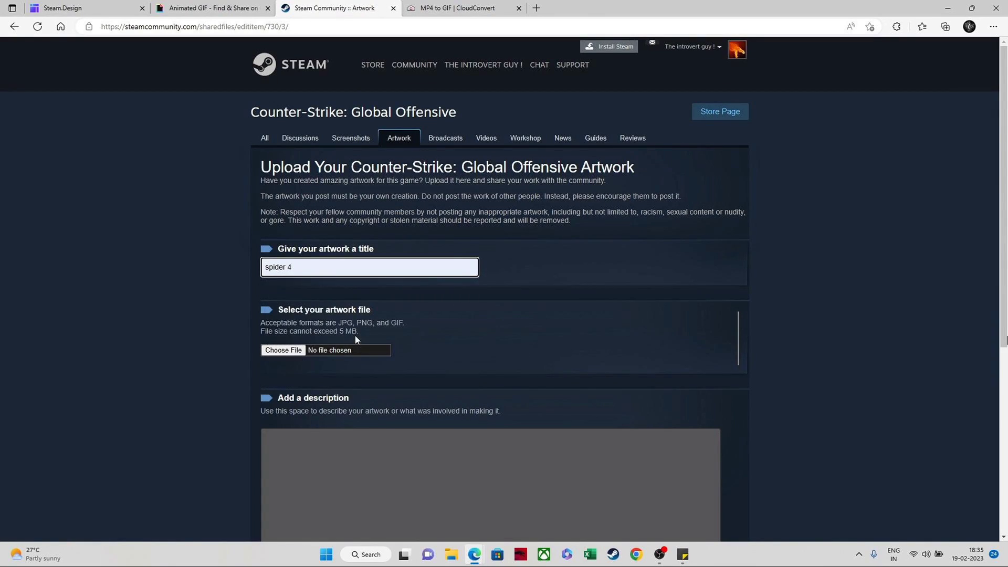
text(side)
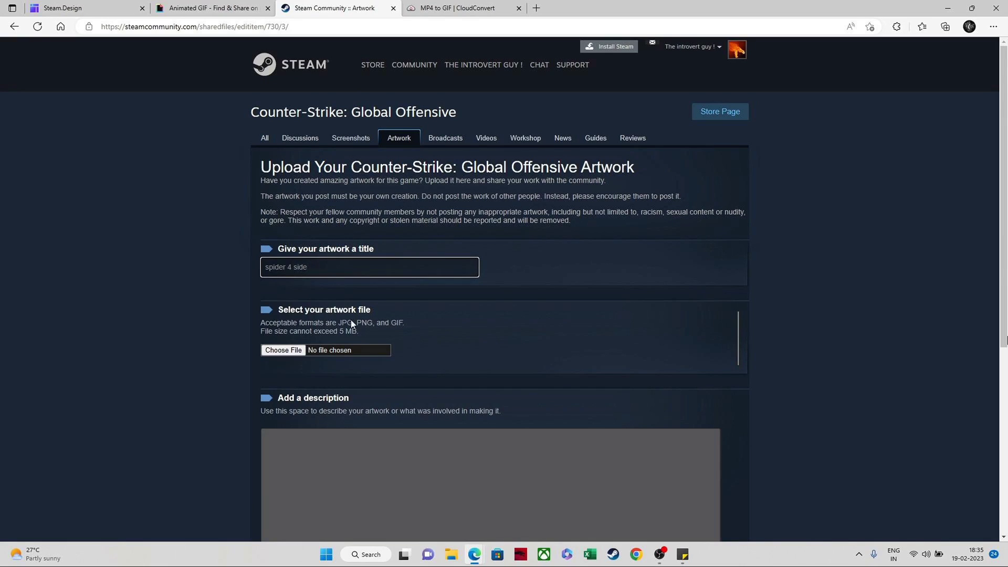
click(283, 354)
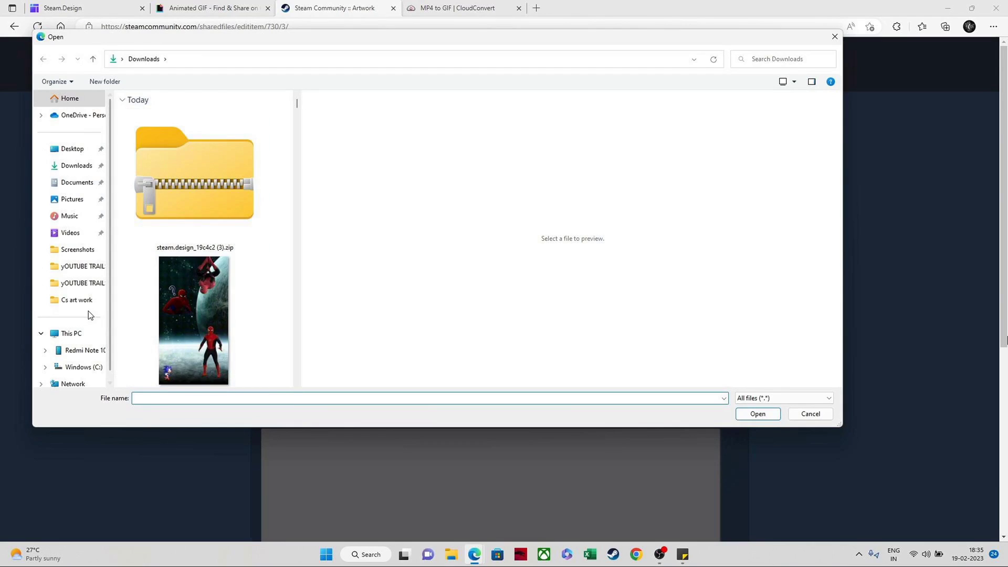
Attach Artwork_Right_Top.png from the Cs art work folder as the upload file
click(72, 302)
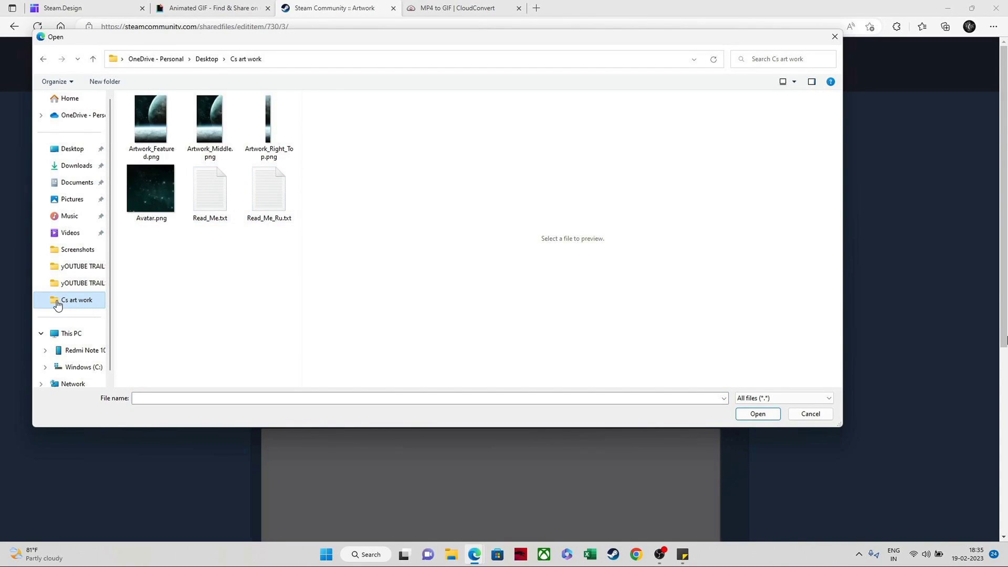
click(265, 141)
click(758, 414)
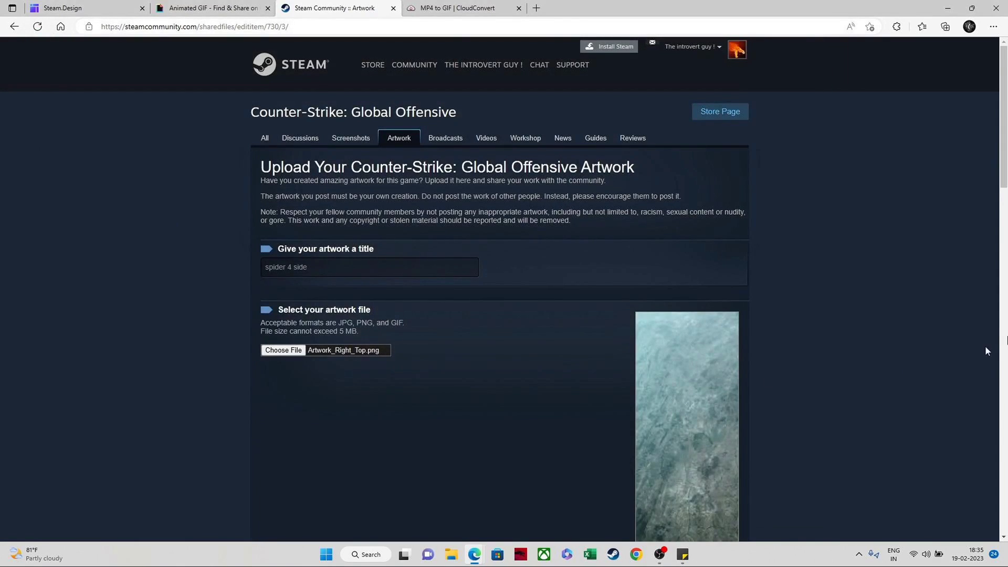
scroll(1005, 171, down, 3)
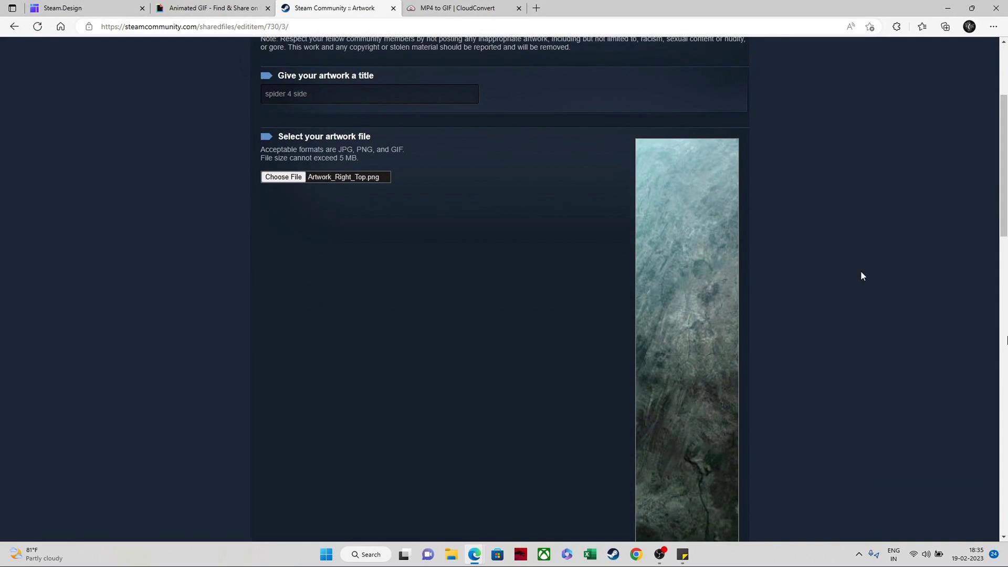
right_click(691, 269)
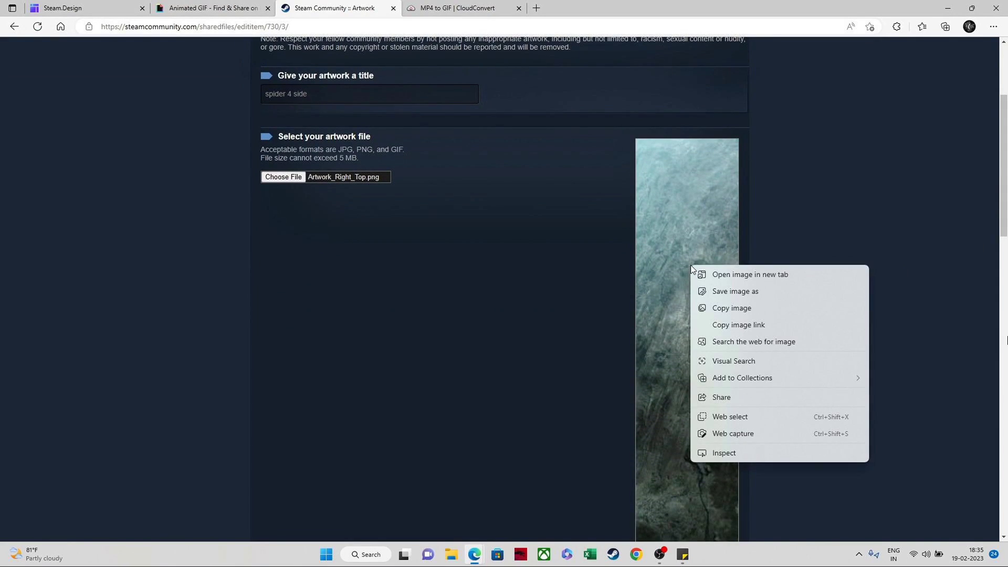
Force the upload's image_width to 1000 and image_height to 1 via the DevTools console
click(725, 453)
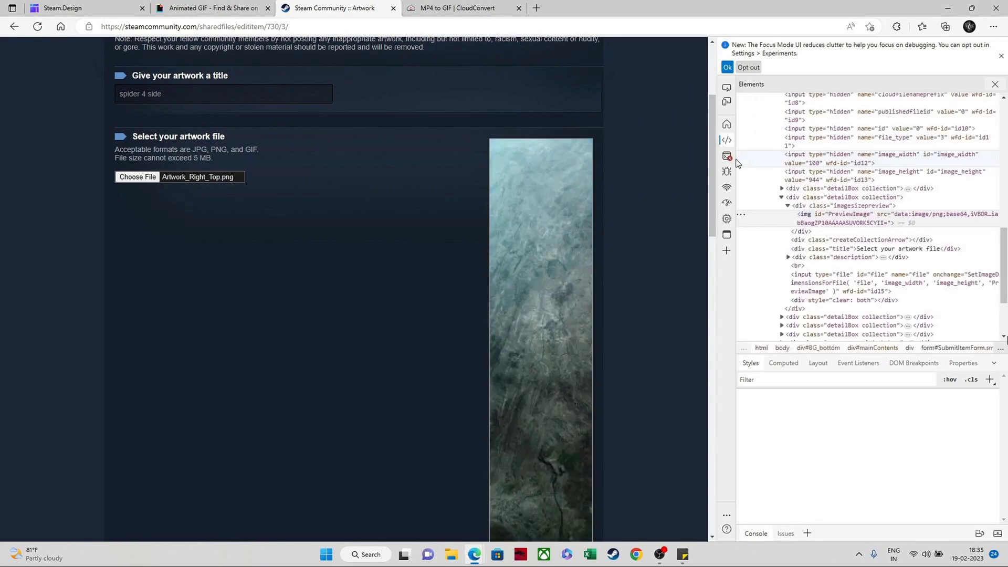
click(729, 160)
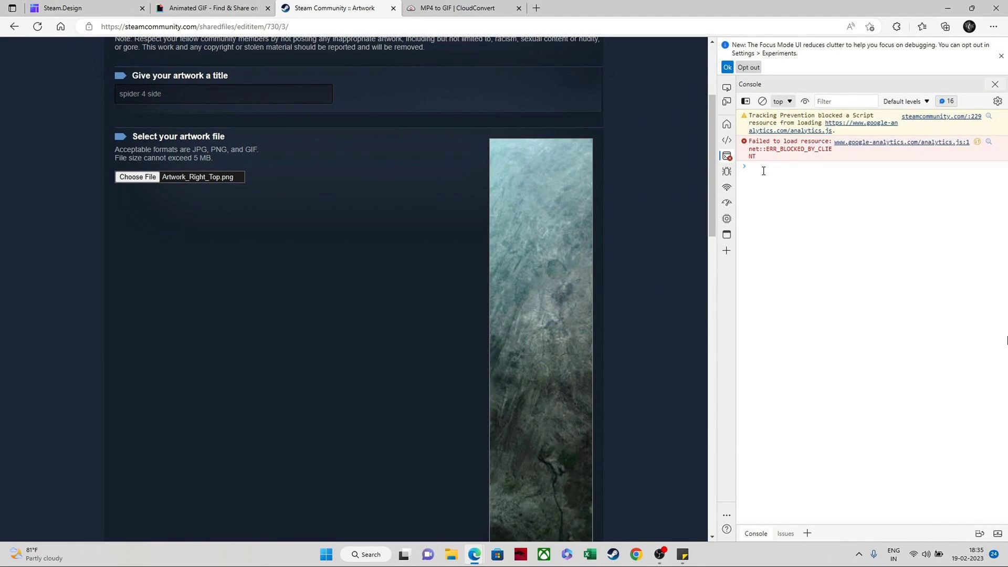
text(document.getElementsByName("image_width")[0].value = 1000;document.getElementsByName("image_height")[0].value = 1;)
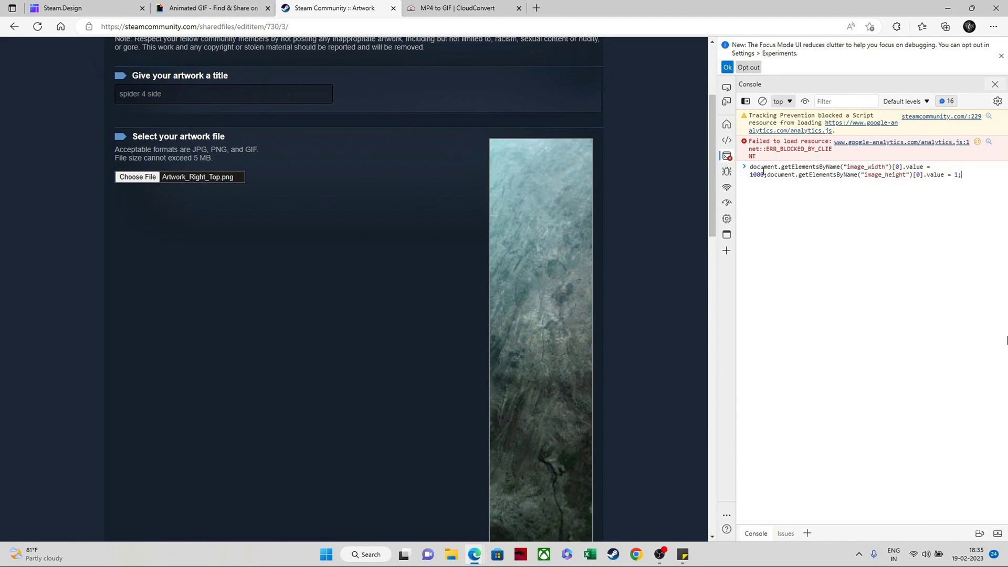
click(1002, 57)
drag(715, 215, 700, 471)
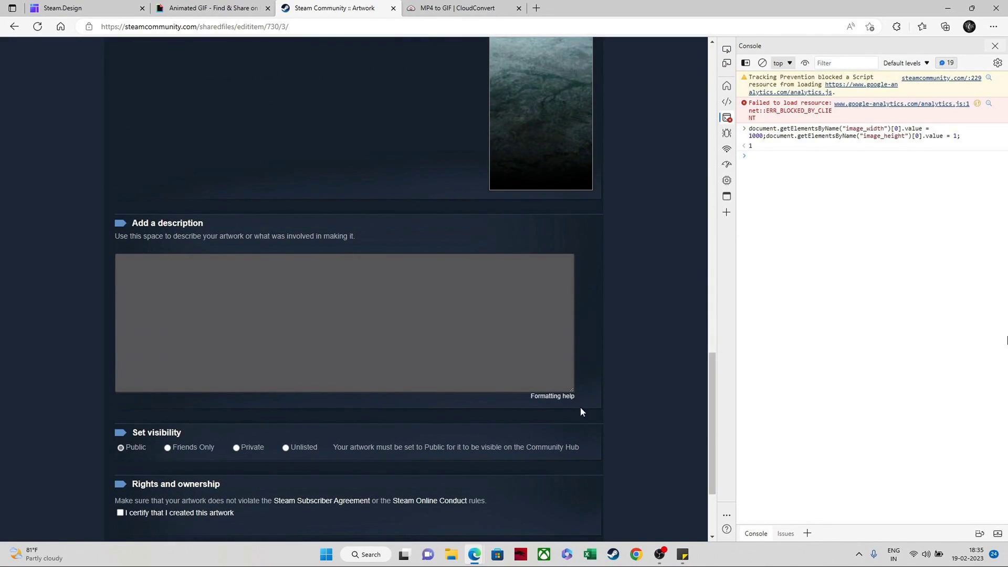
Certify authorship, save 'spider 4 side' to the profile, and close DevTools
click(159, 512)
drag(706, 415, 712, 455)
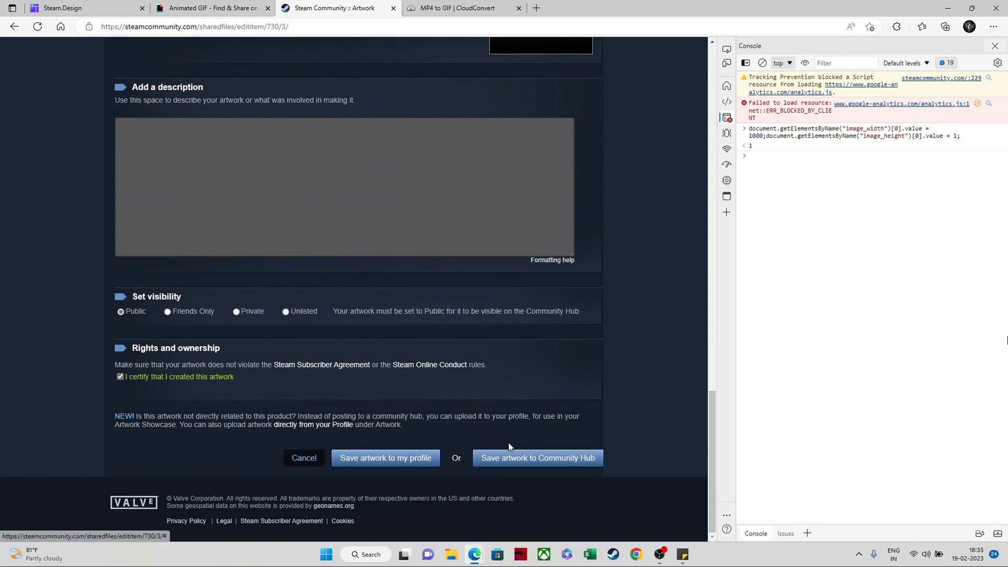
click(396, 459)
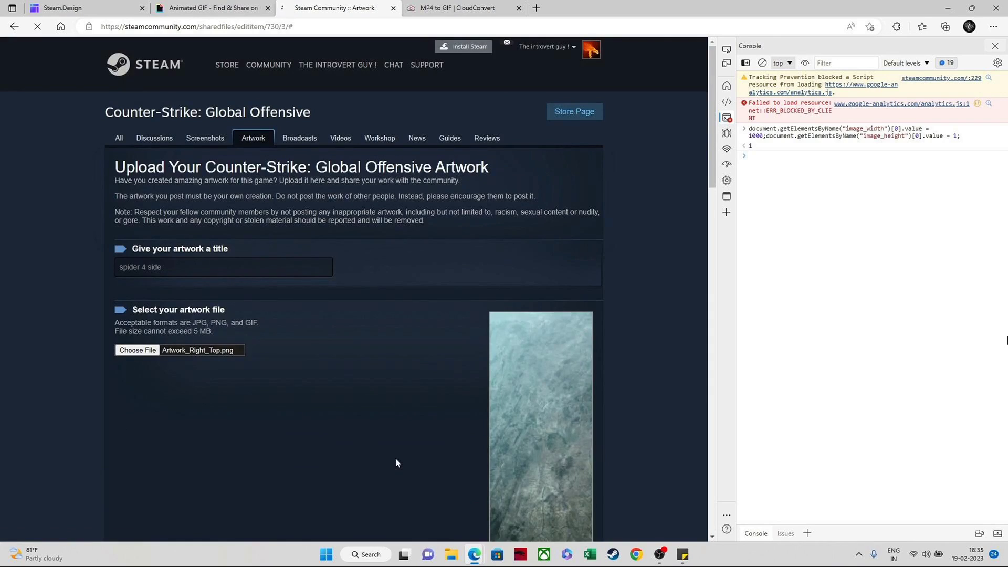
click(994, 47)
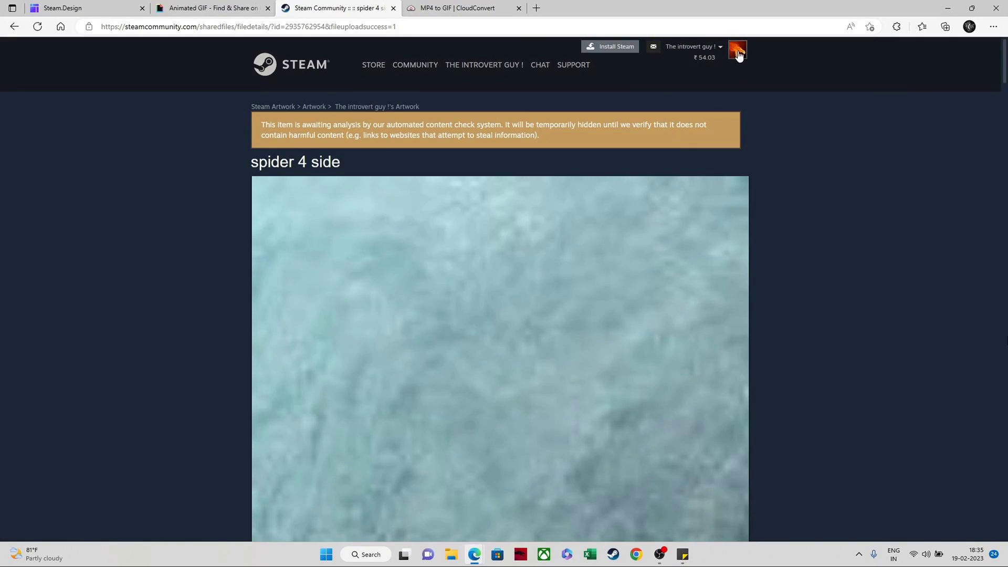
click(738, 51)
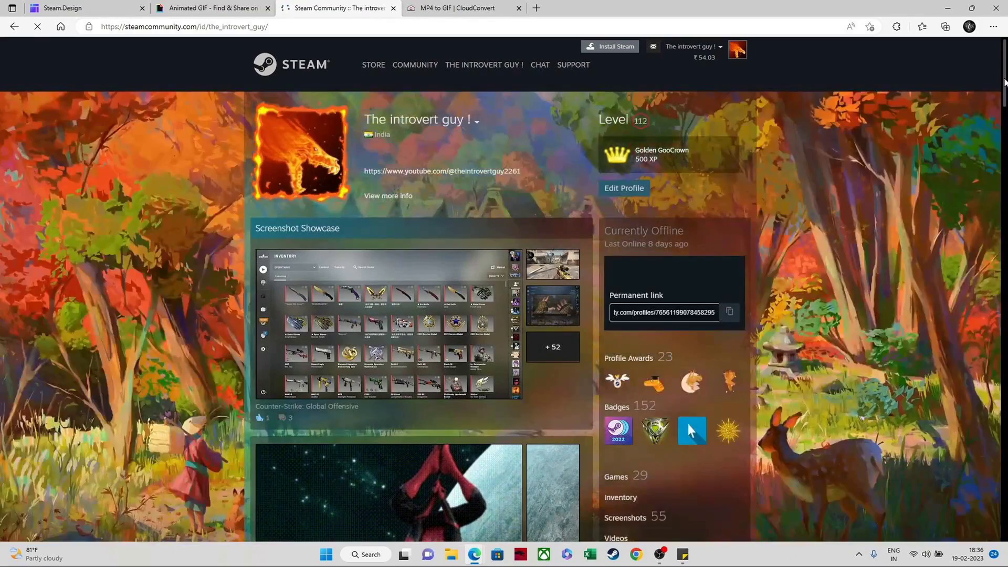
scroll(1004, 82, down, 1)
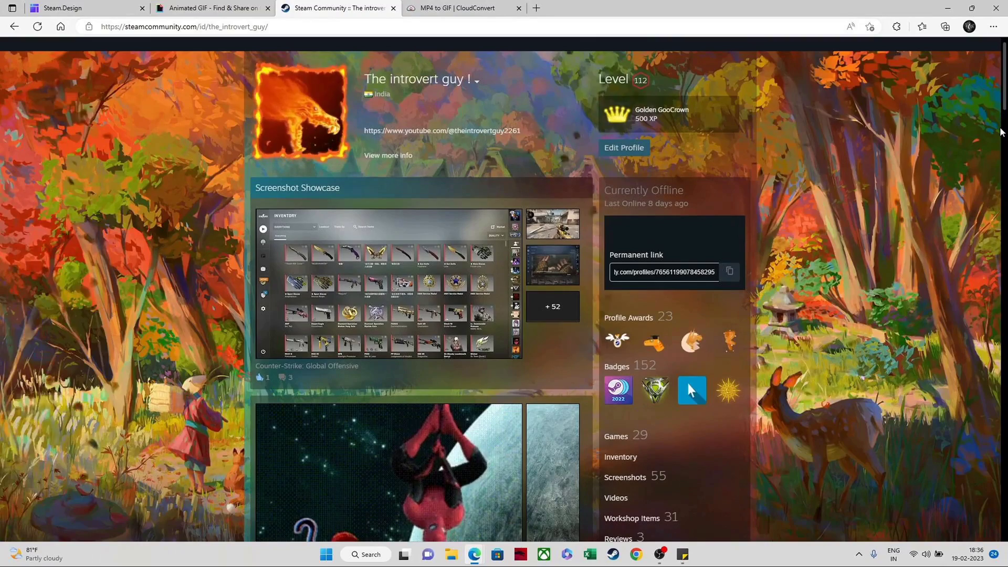
scroll(1001, 136, down, 5)
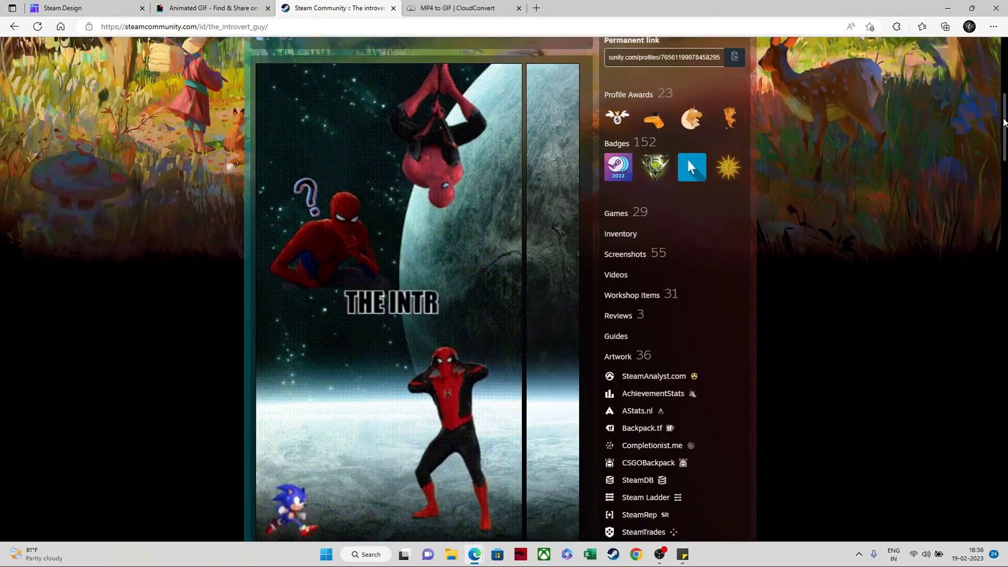
scroll(1003, 126, down, 1)
scroll(1004, 105, up, 5)
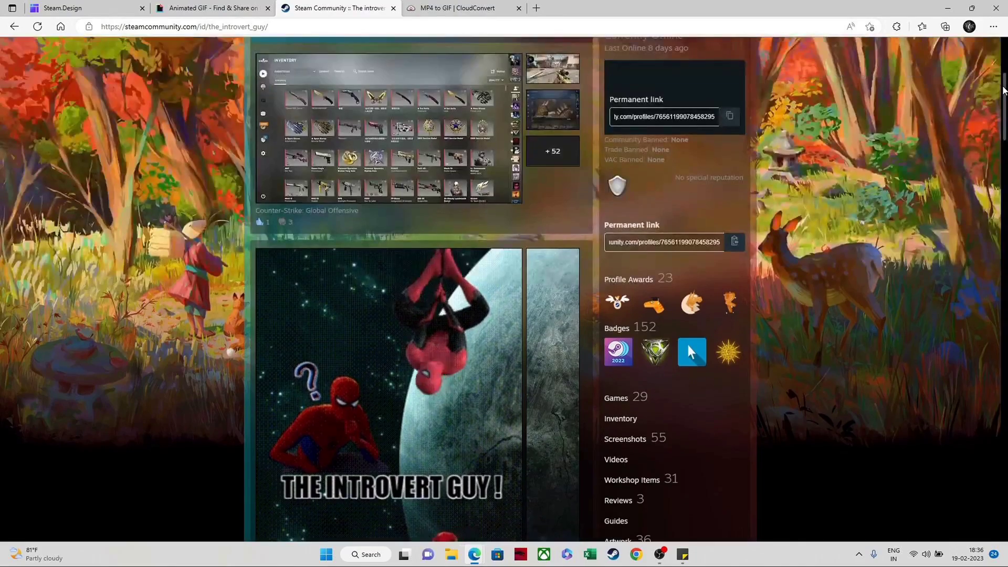
scroll(636, 78, up, 2)
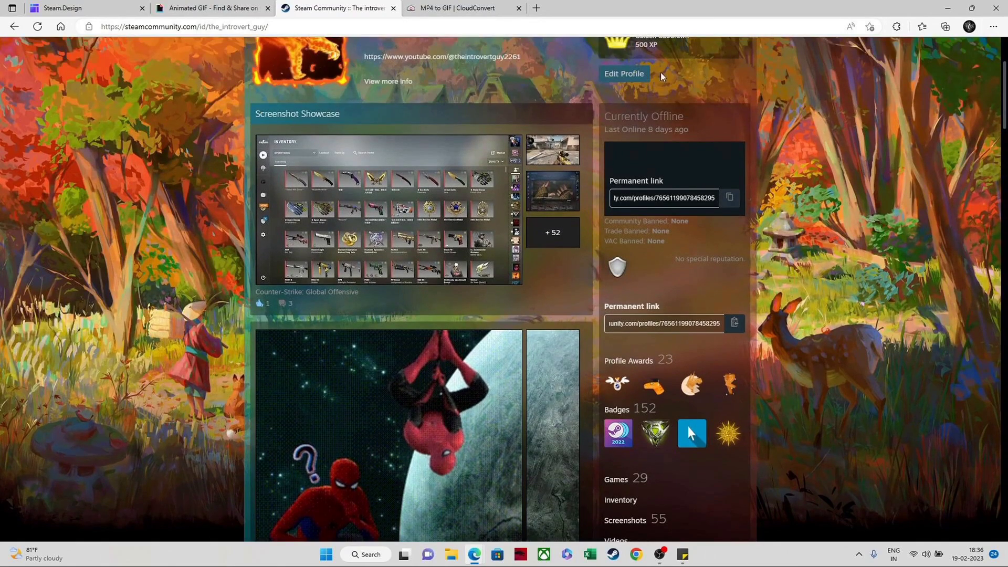
click(636, 78)
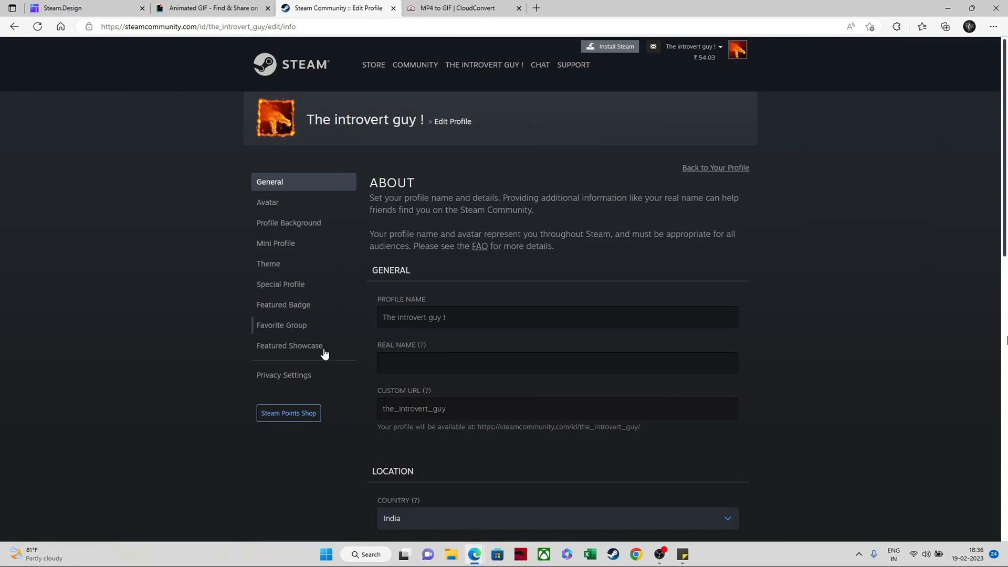
Set the Artwork Showcase's main slot to the spider 4 animation
click(292, 348)
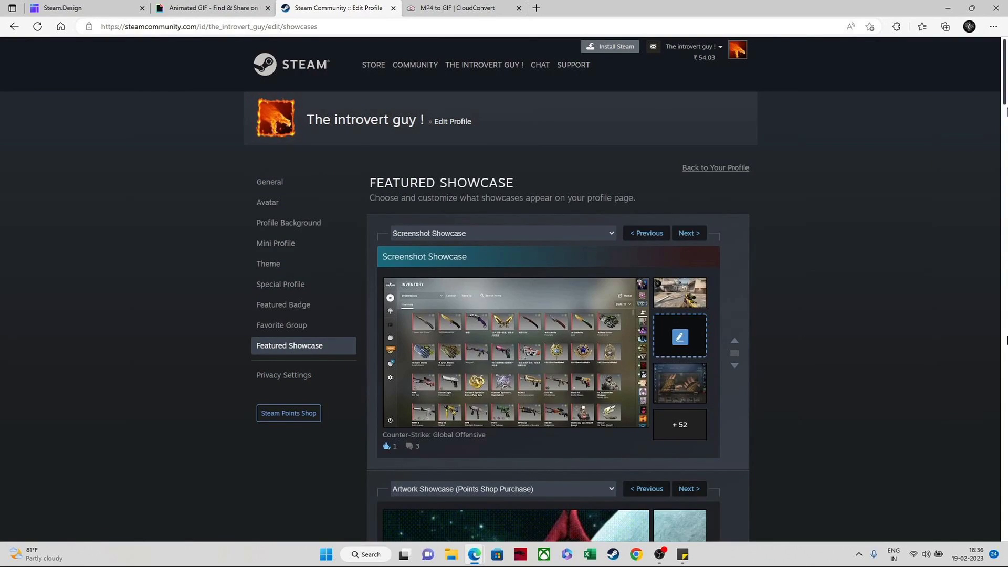
scroll(1004, 94, down, 6)
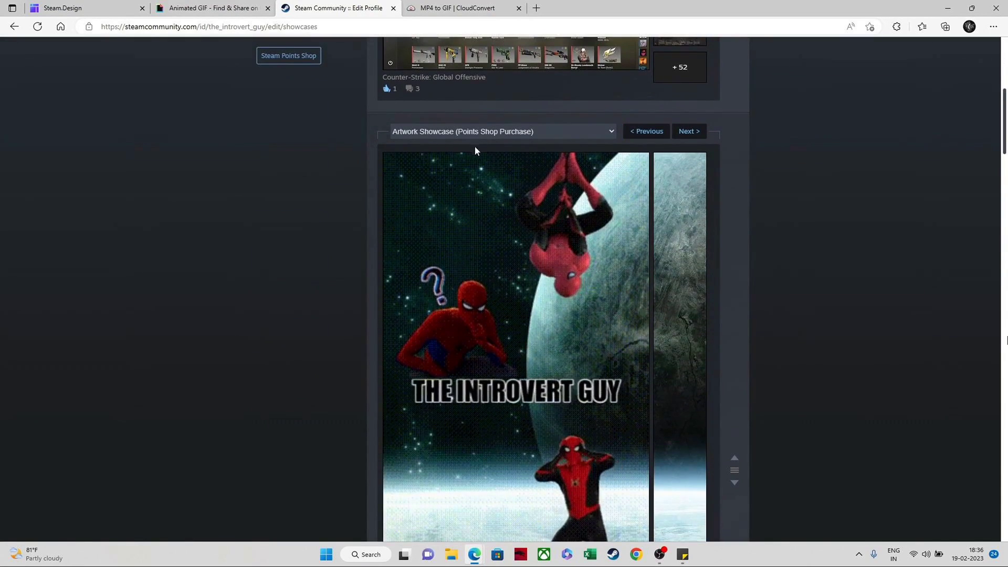
mouse_move(509, 179)
click(516, 162)
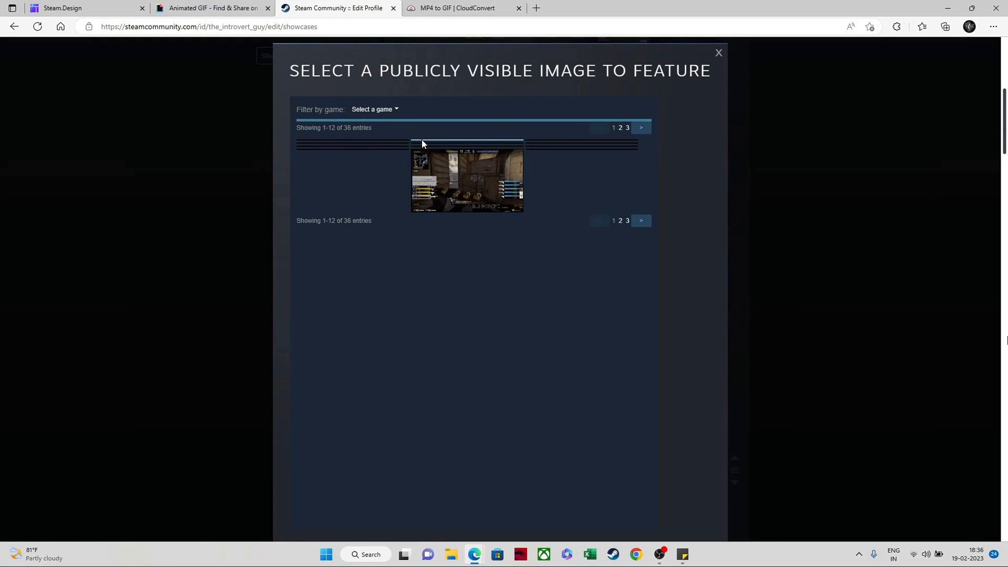
click(422, 143)
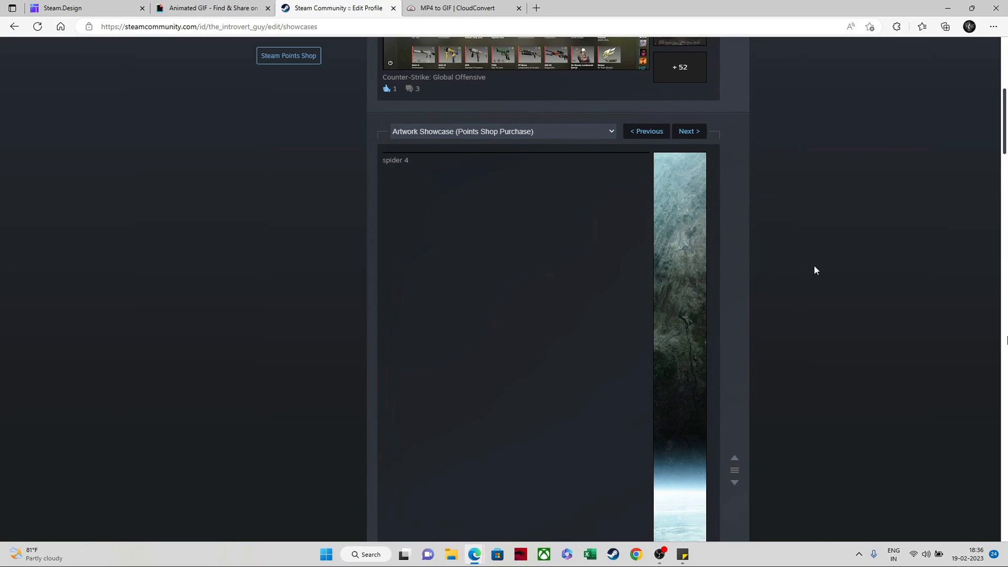
Set the matching side panel image and go back to the profile
drag(1004, 152, 962, 163)
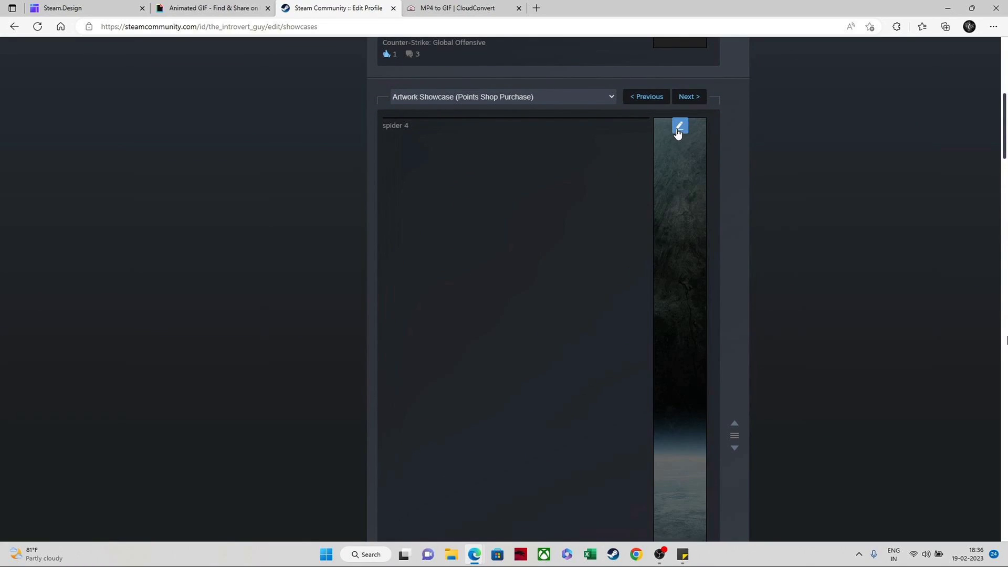
click(679, 126)
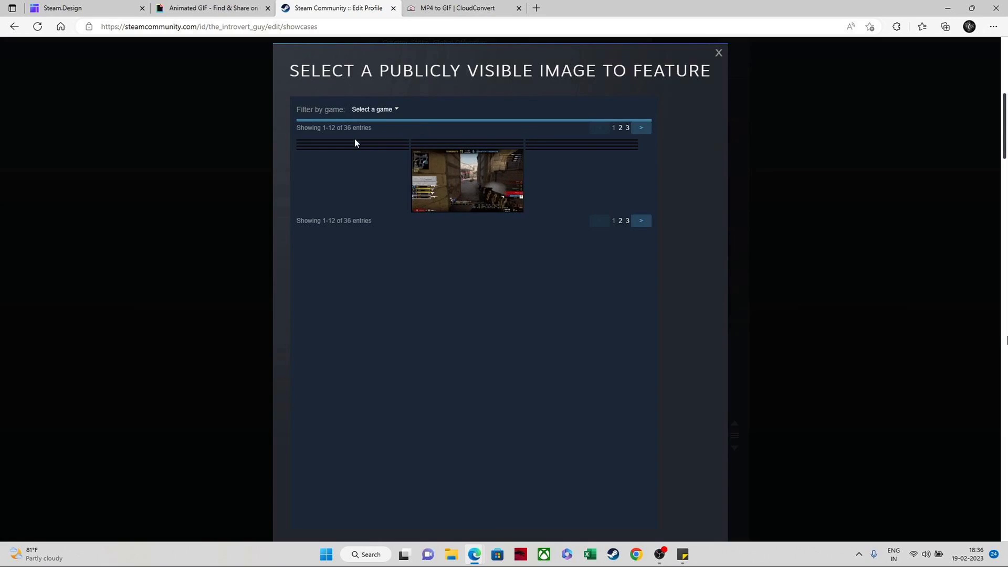
click(348, 140)
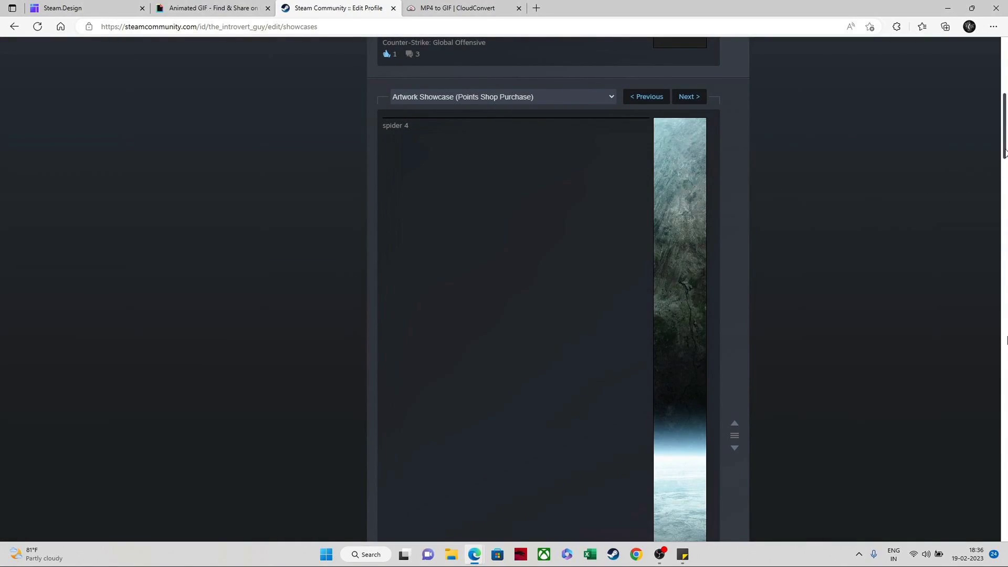
drag(1004, 150, 982, 540)
scroll(993, 159, up, 4)
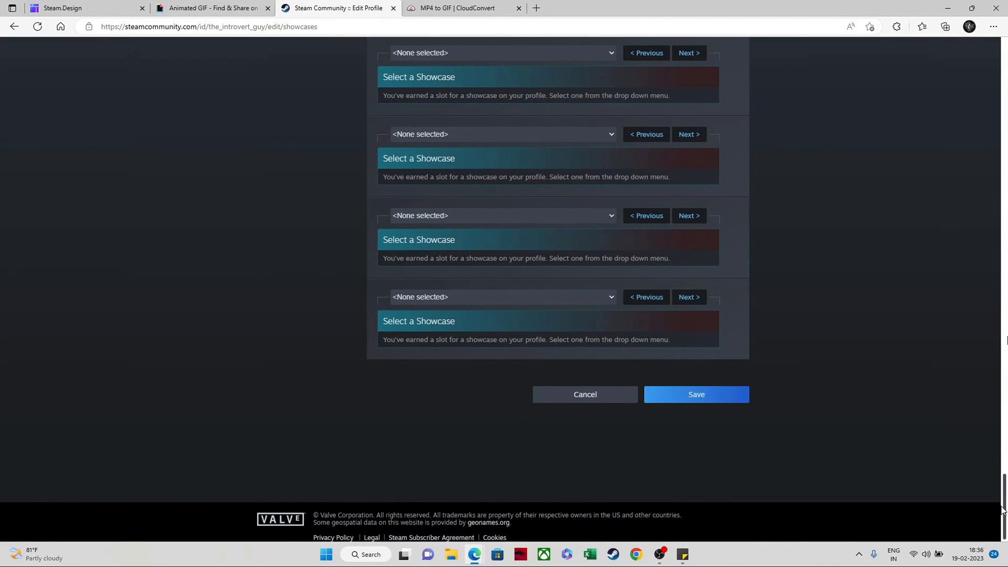
drag(1004, 506, 983, 42)
click(717, 168)
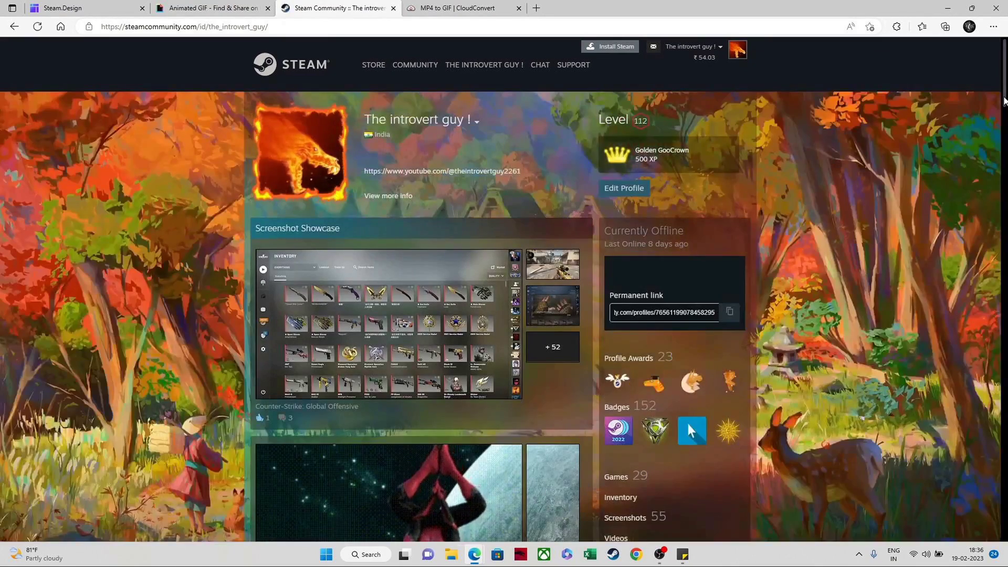
Review the profile's spider 4 showcase typing 'The introvert guy !', briefly checking the Steam.Design tab
scroll(1005, 99, down, 1)
drag(1004, 99, 1000, 156)
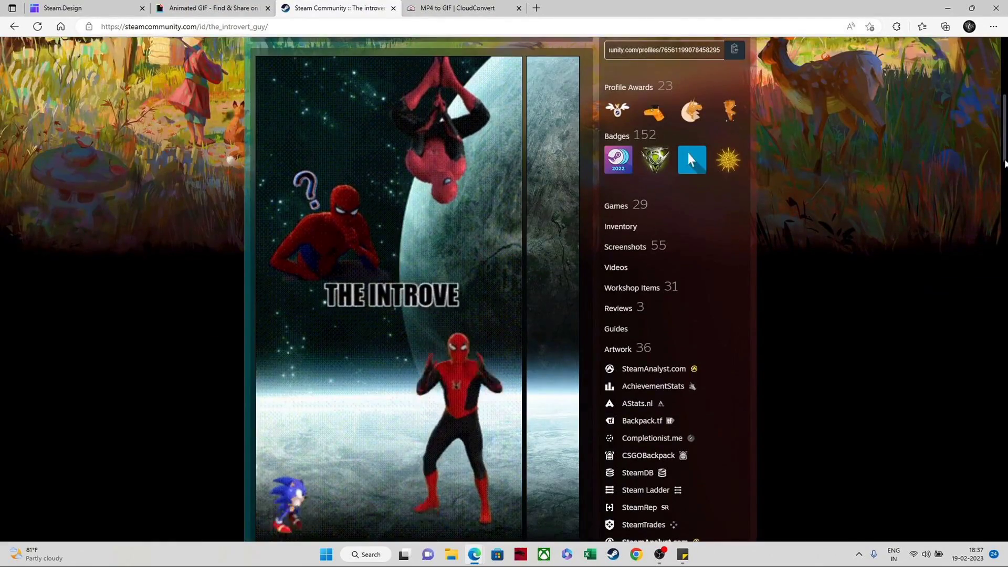
scroll(1004, 162, down, 3)
scroll(1002, 163, up, 1)
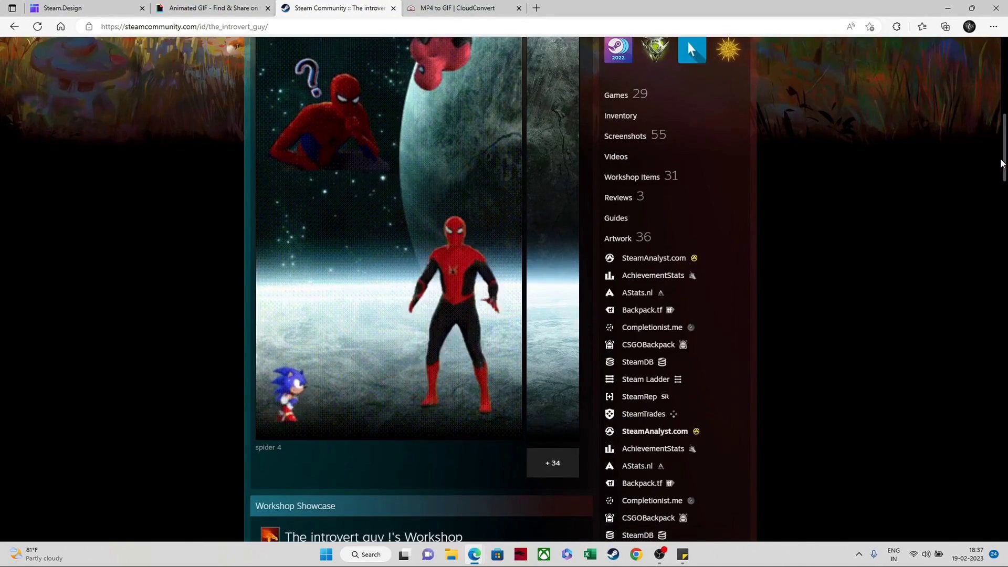
scroll(882, 181, up, 2)
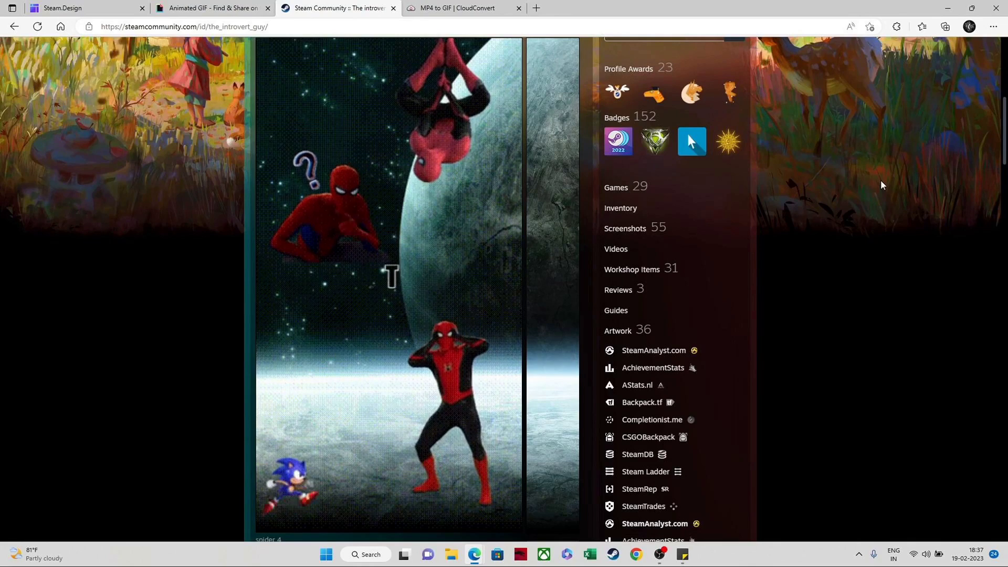
scroll(820, 178, up, 3)
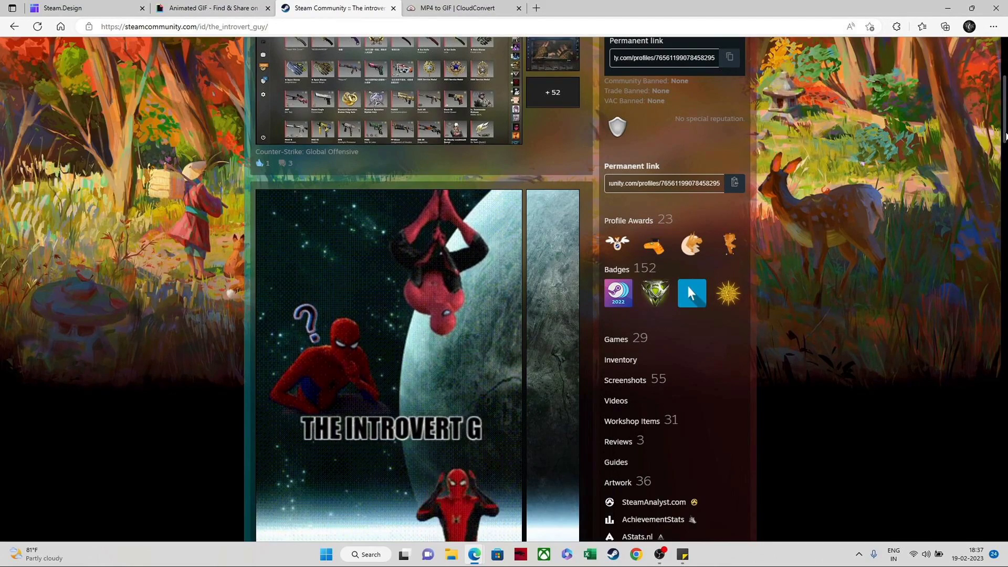
scroll(504, 289, down, 2)
scroll(67, 223, up, 4)
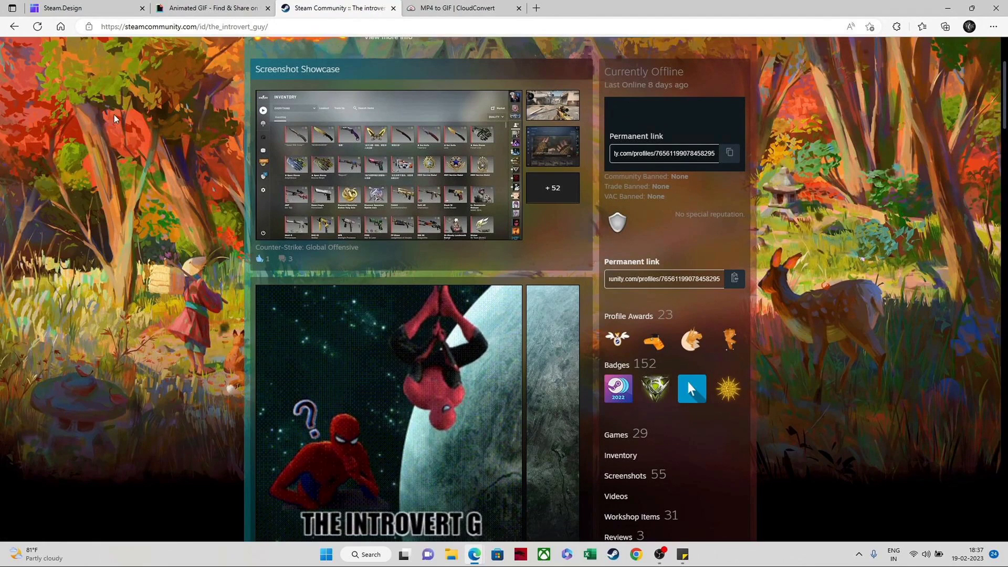
key(ctrl+1)
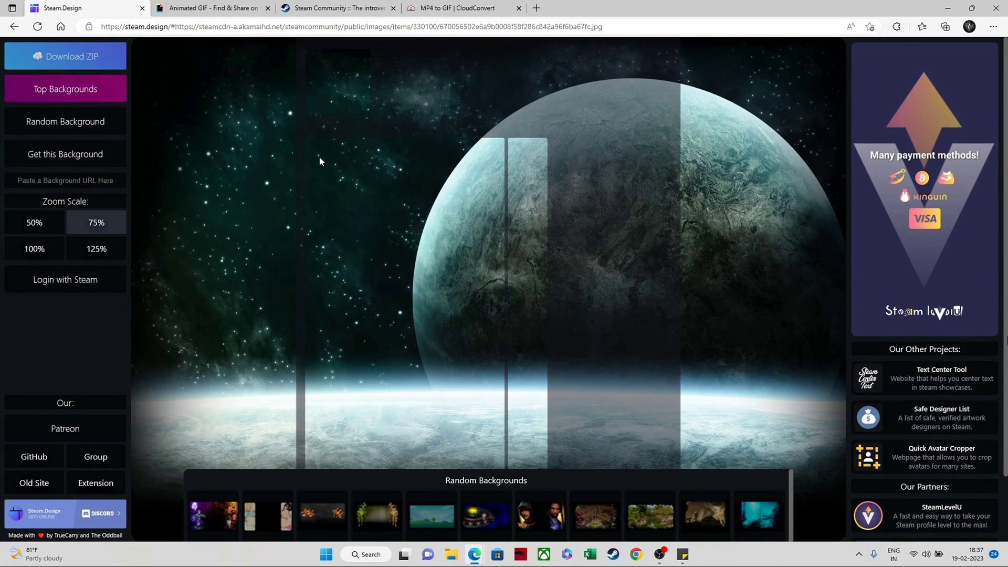
click(336, 8)
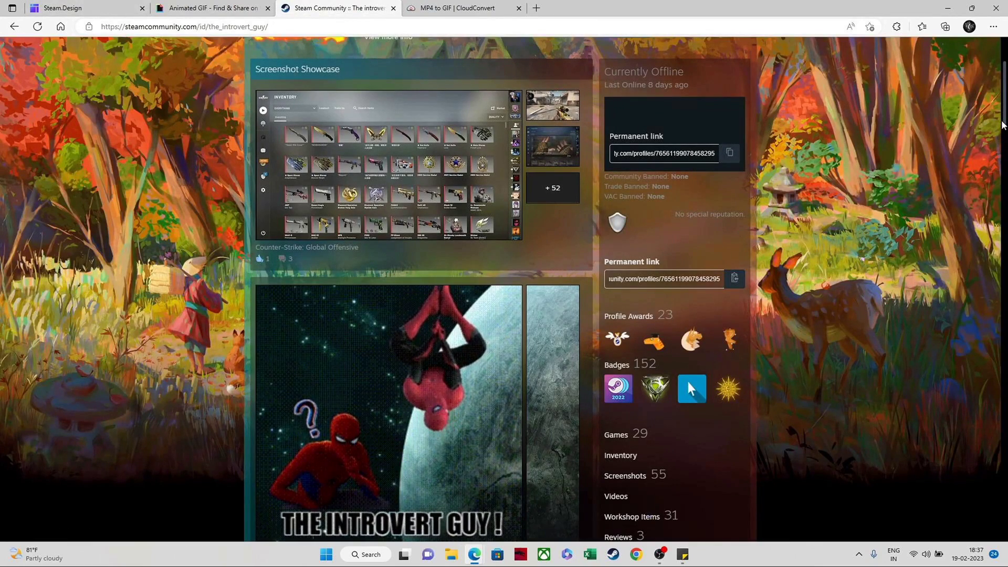
scroll(997, 205, down, 7)
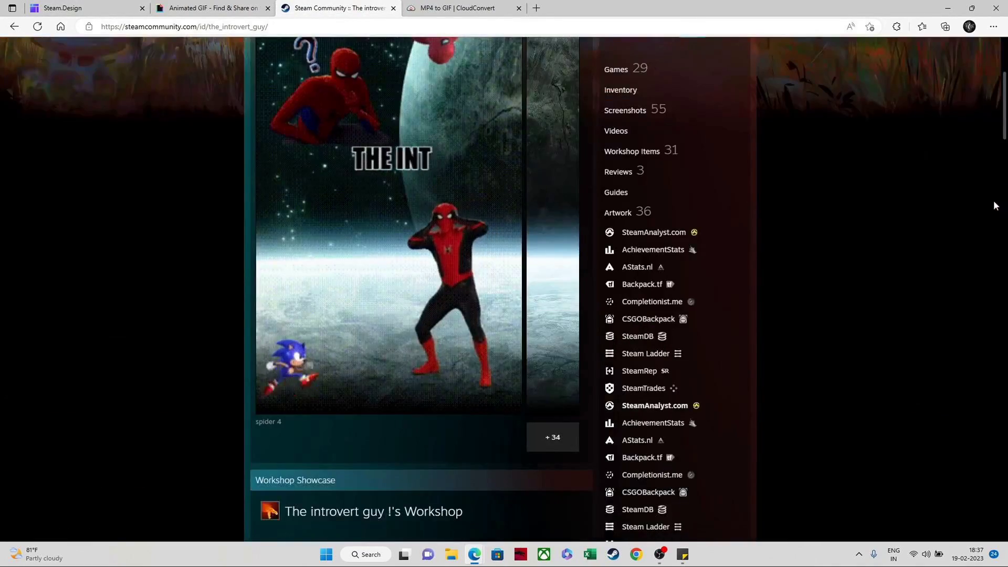
scroll(997, 205, down, 7)
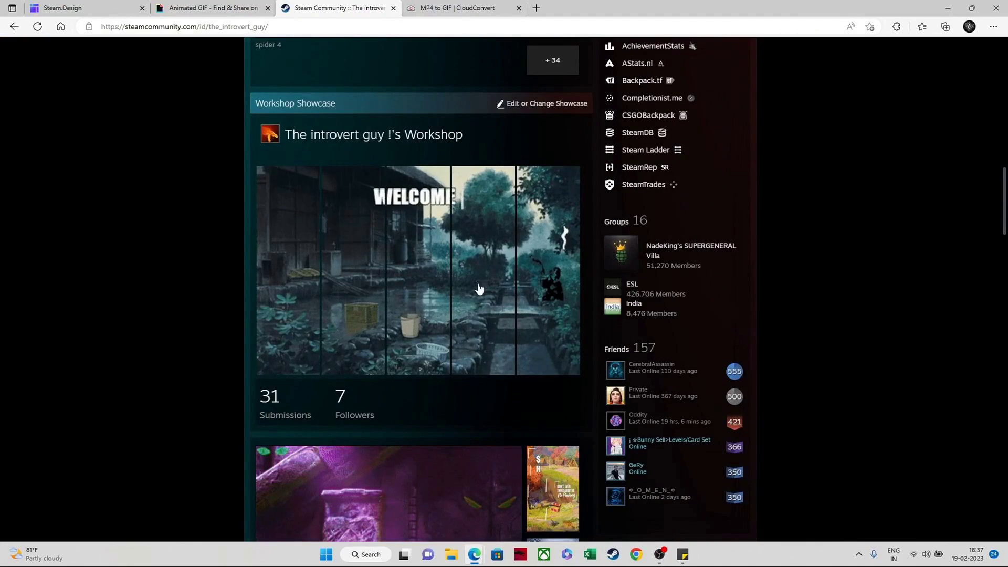
scroll(1003, 238, down, 1)
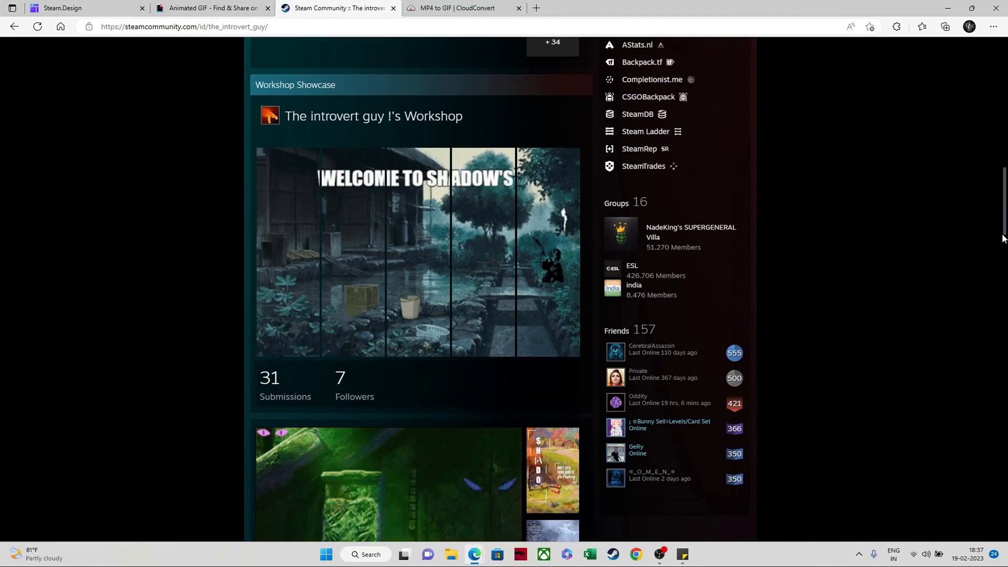
scroll(1003, 237, down, 6)
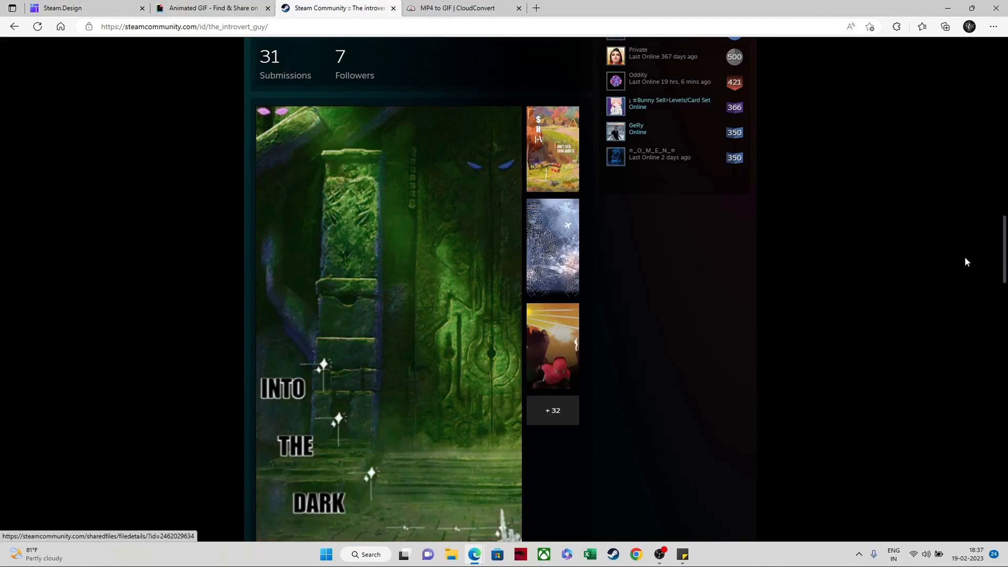
scroll(1001, 266, up, 1)
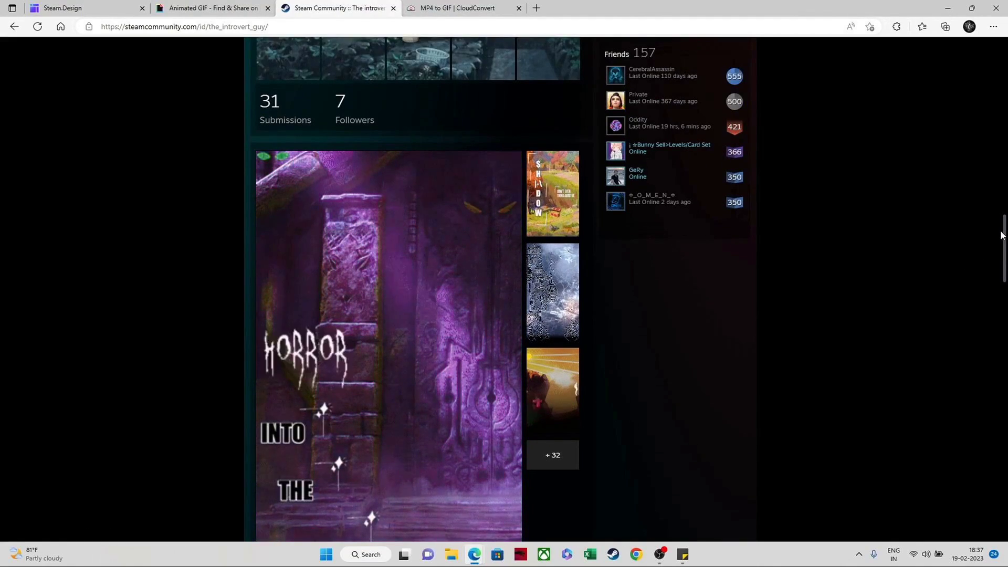
scroll(1001, 235, up, 7)
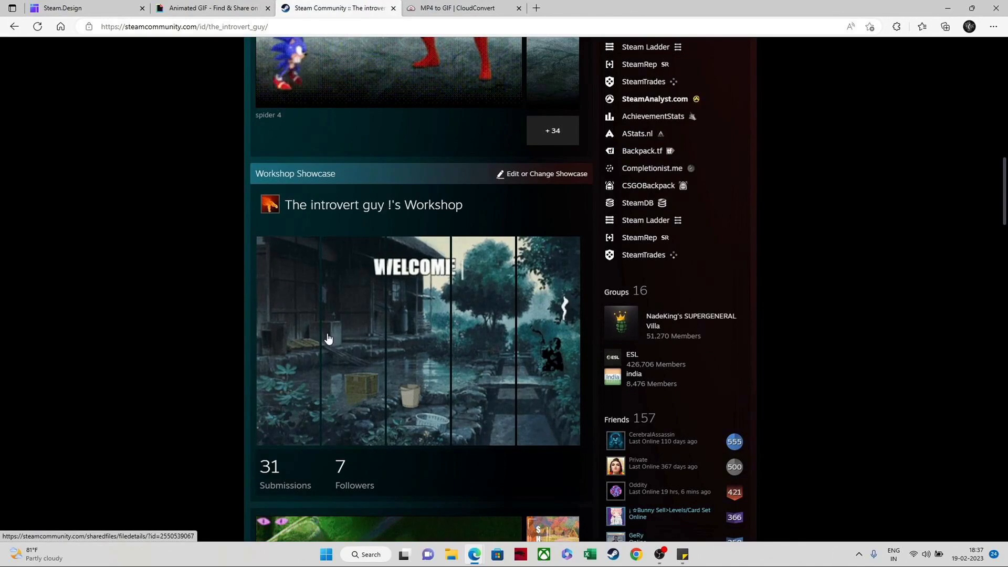